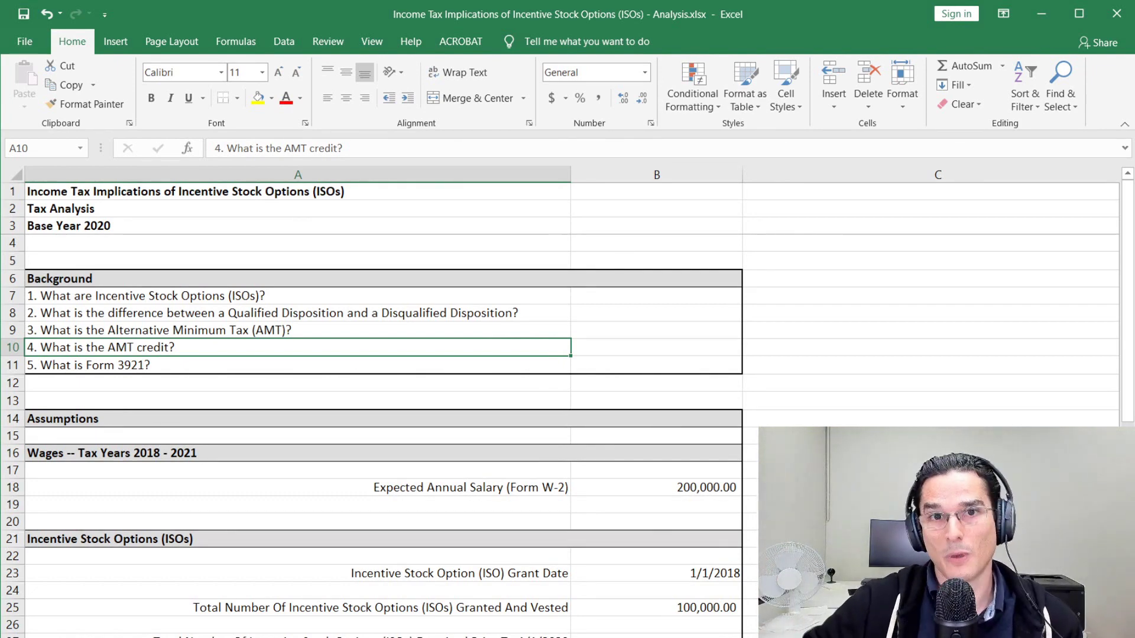
Step: Go from the "What is Form 3921?" question to f3921.pdf in Adobe Acrobat and examine the form's number and title
{"action": "left_click", "coordinate": [547, 362]}
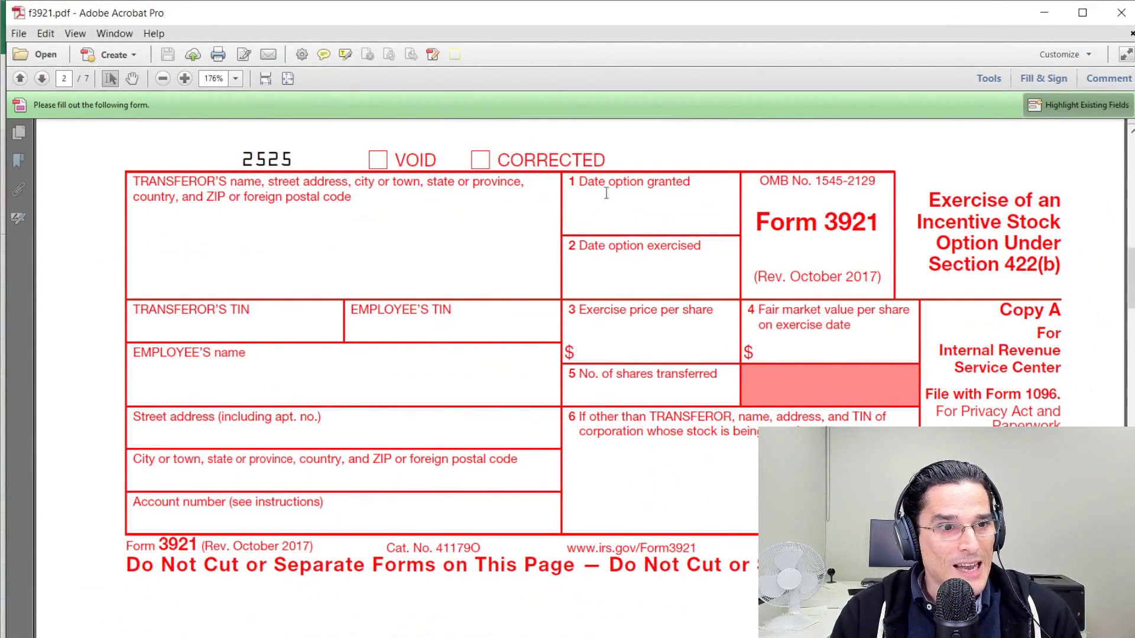
{"action": "left_click_drag", "start_coordinate": [755, 222], "coordinate": [827, 222]}
{"action": "left_click", "coordinate": [881, 221]}
{"action": "left_click_drag", "start_coordinate": [926, 195], "coordinate": [1055, 266]}
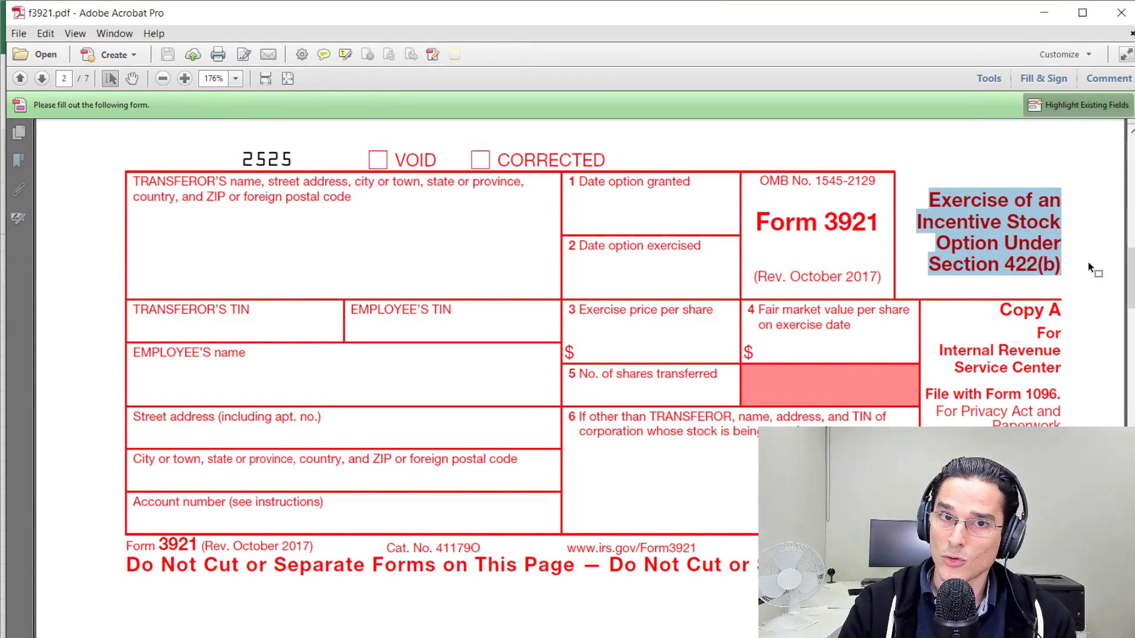
{"action": "left_click", "coordinate": [856, 204]}
Step: Review boxes 1 to 5 of Form 3921, highlighting the date, exercise price, share count and fair market value labels, and zoom out to 150%
{"action": "left_click_drag", "start_coordinate": [578, 181], "coordinate": [690, 181]}
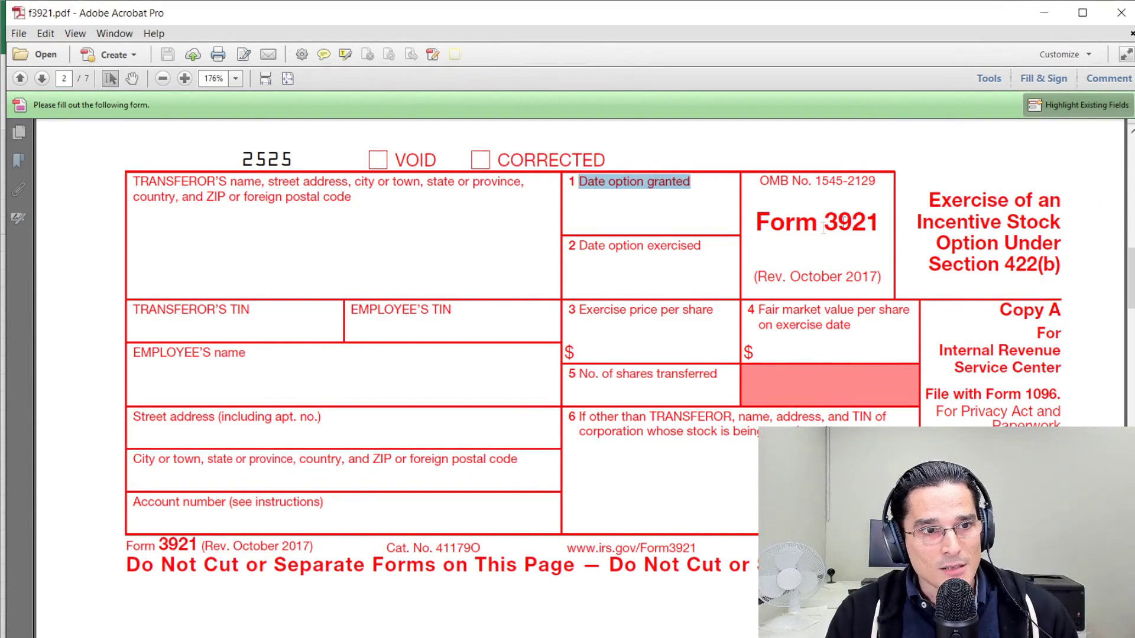
{"action": "left_click", "coordinate": [581, 246]}
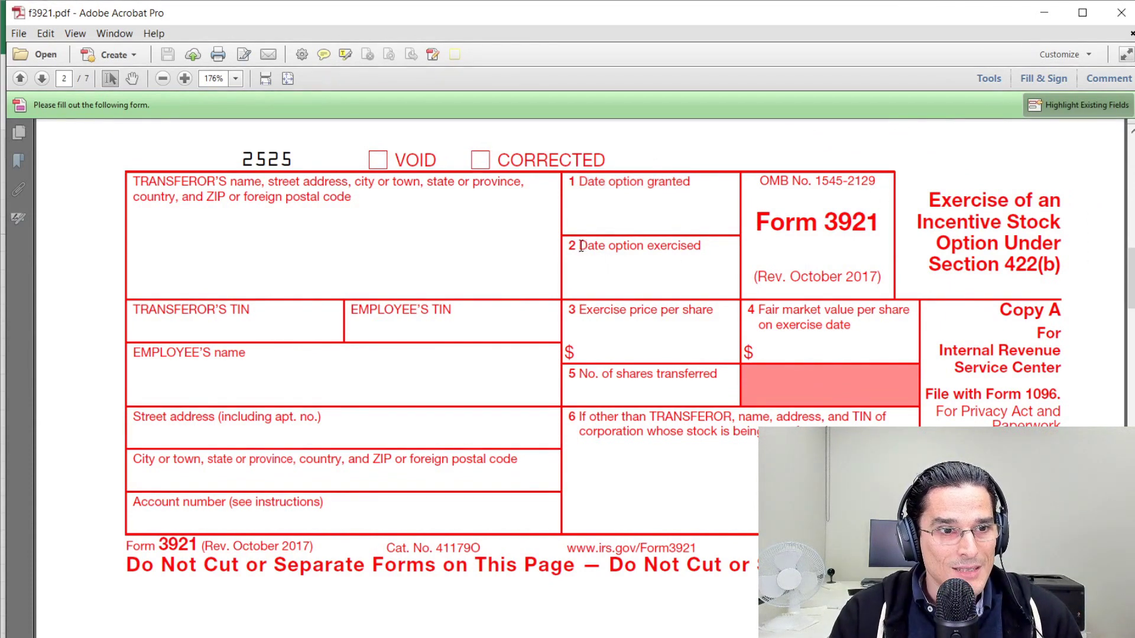
{"action": "key", "text": "ctrl+a"}
{"action": "left_click_drag", "start_coordinate": [717, 246], "coordinate": [579, 246]}
{"action": "left_click", "coordinate": [573, 315]}
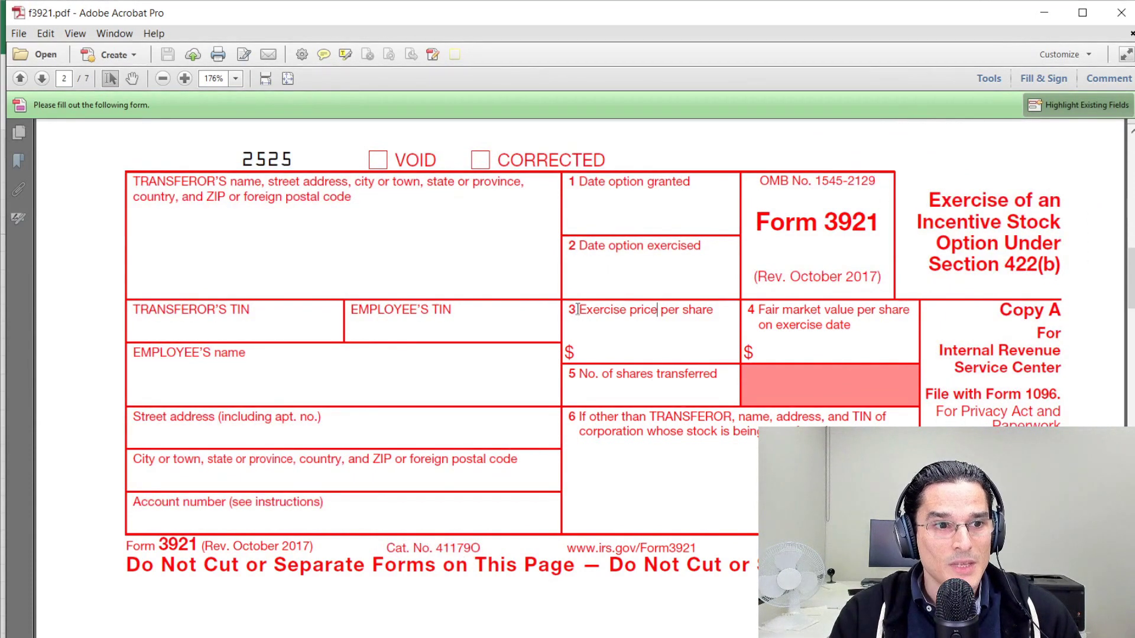
{"action": "left_click_drag", "start_coordinate": [578, 309], "coordinate": [713, 310]}
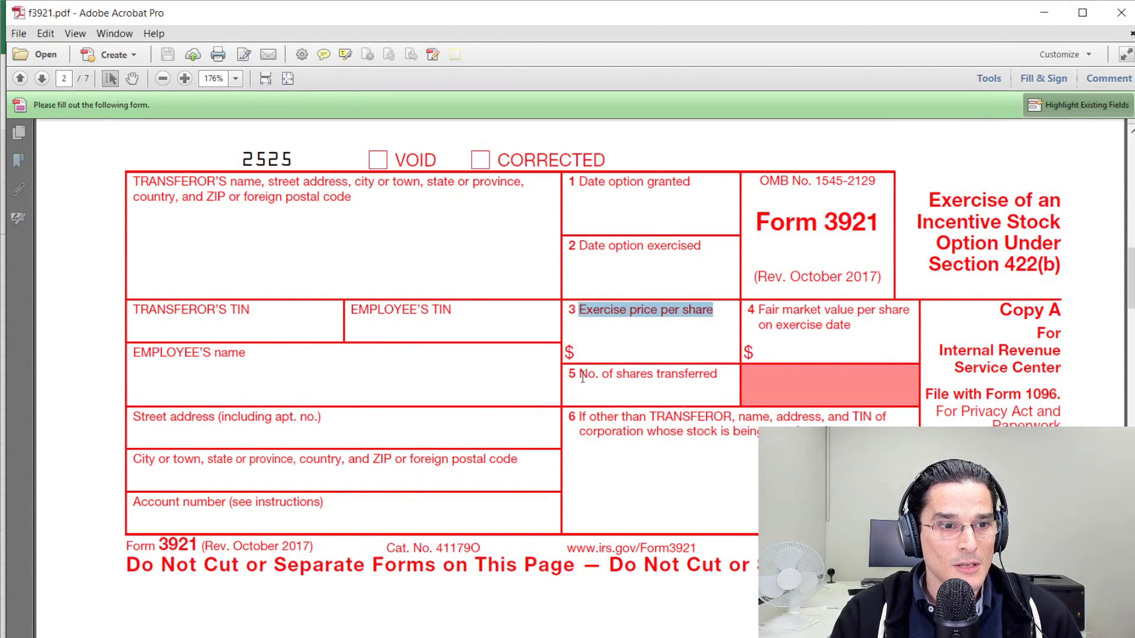
{"action": "left_click_drag", "start_coordinate": [579, 374], "coordinate": [718, 374]}
{"action": "left_click_drag", "start_coordinate": [757, 320], "coordinate": [859, 332]}
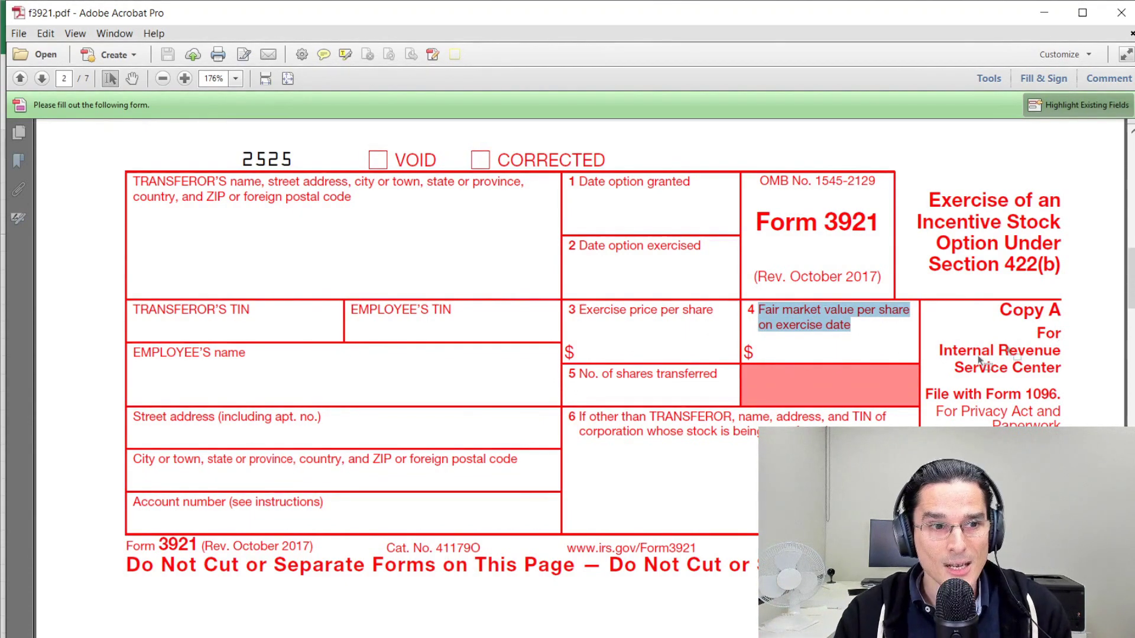
{"action": "key", "text": "ctrl+minus"}
{"action": "scroll", "coordinate": [828, 458], "scroll_direction": "down", "scroll_amount": 3}
{"action": "scroll", "coordinate": [828, 459], "scroll_direction": "up", "scroll_amount": 1}
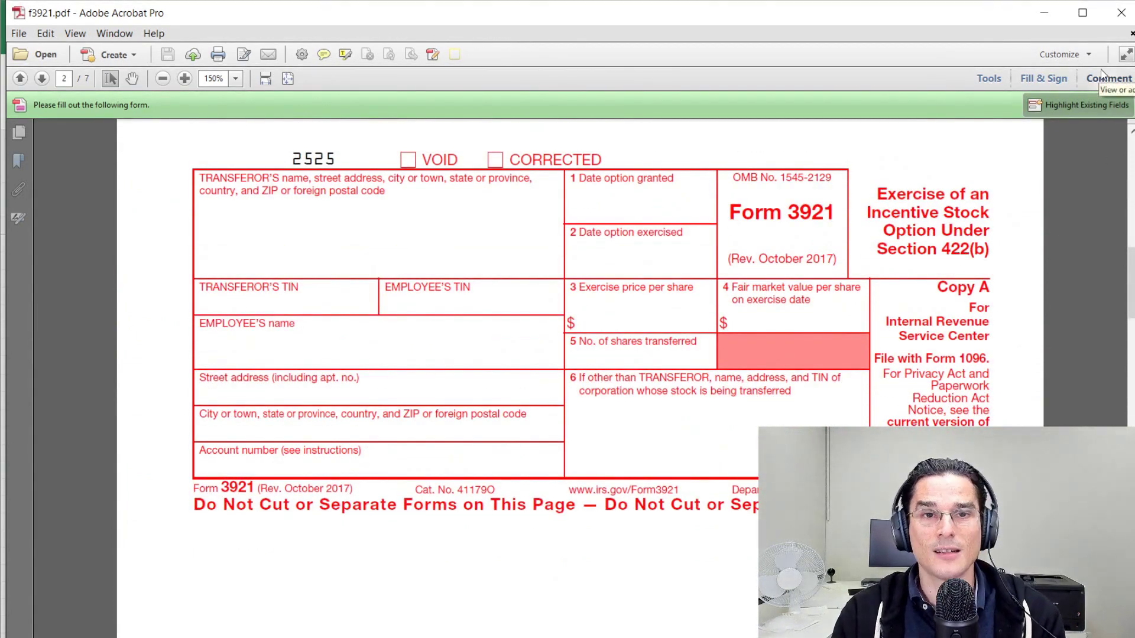
Step: Switch back to the ISO analysis workbook in Excel and review the expected annual salary under the 2018 - 2021 wage assumptions
{"action": "key", "text": "alt+Tab"}
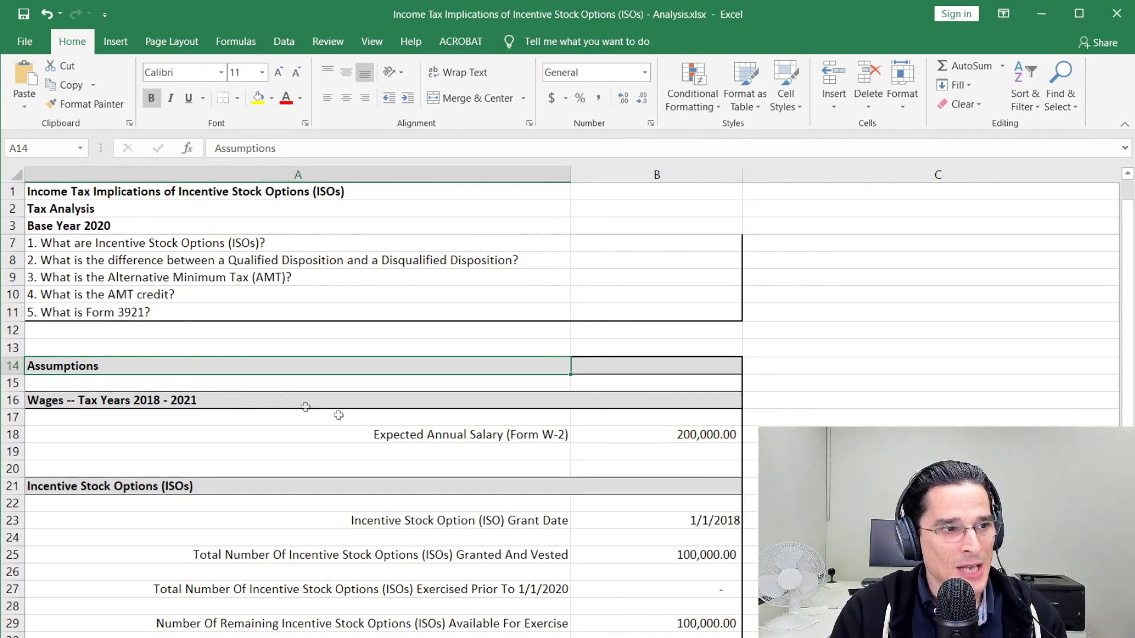
{"action": "scroll", "coordinate": [266, 385], "scroll_direction": "down", "scroll_amount": 2}
{"action": "left_click", "coordinate": [472, 295]}
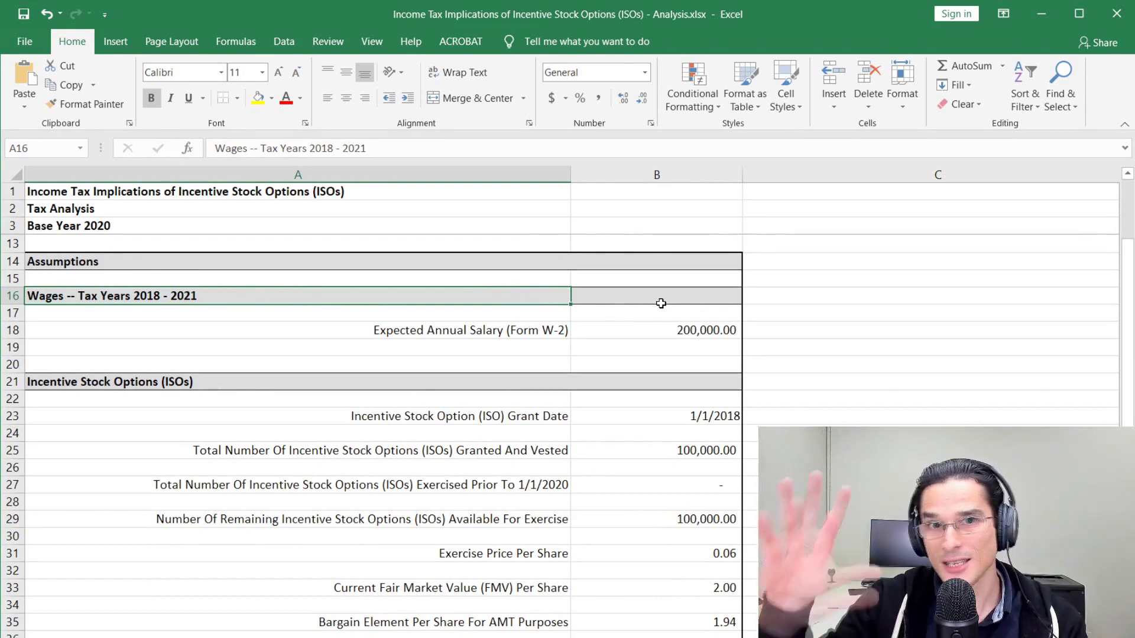
{"action": "left_click", "coordinate": [725, 326]}
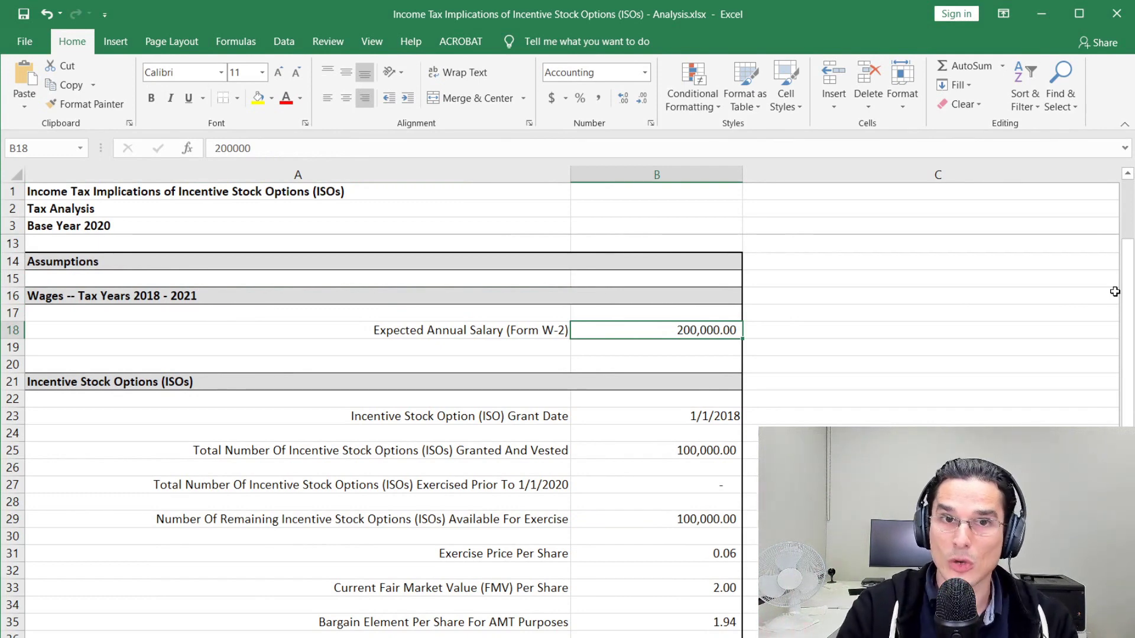
Step: Examine the Incentive Stock Options (ISOs) assumptions heading and the ISO grant date in B23
{"action": "scroll", "coordinate": [1115, 292], "scroll_direction": "down", "scroll_amount": 2}
{"action": "key", "text": "Down"}
{"action": "key", "text": "Down"}
{"action": "key", "text": "Down"}
{"action": "key", "text": "Left"}
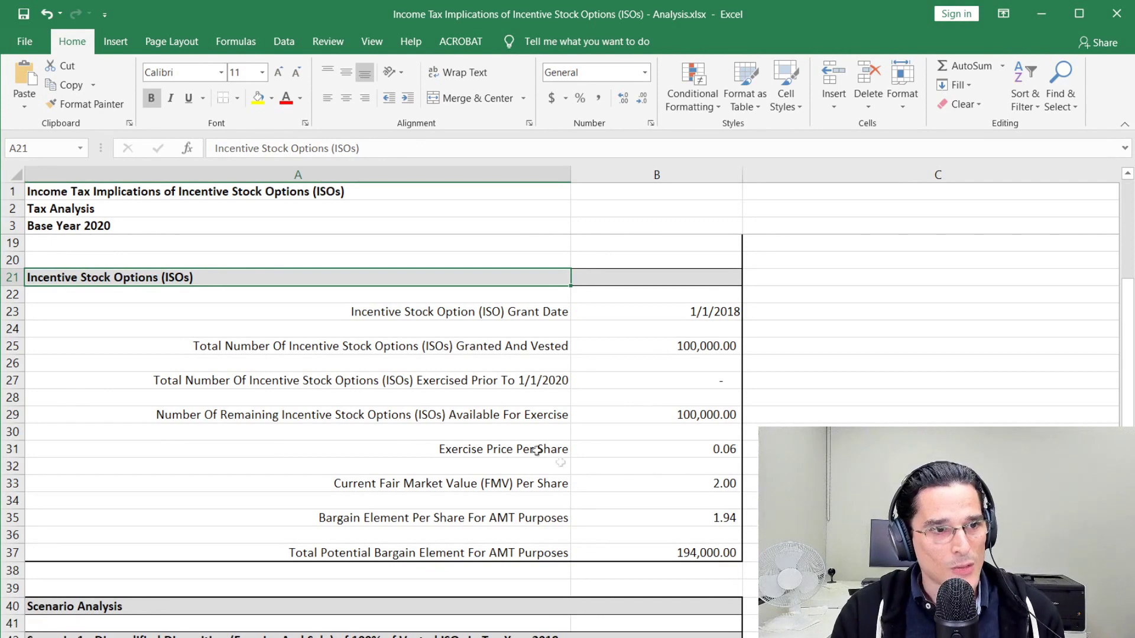
{"action": "left_click", "coordinate": [492, 314]}
{"action": "left_click", "coordinate": [656, 312]}
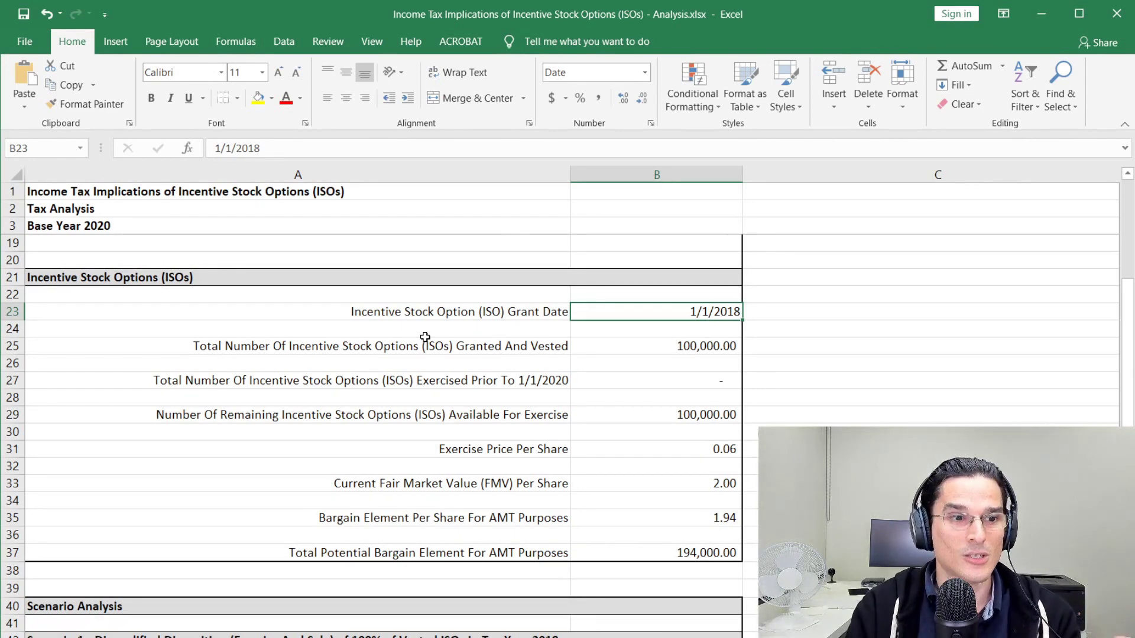
Step: Review the total ISOs granted and vested in row 25 and those exercised prior to 1/1/2020 in row 27
{"action": "left_click", "coordinate": [425, 338]}
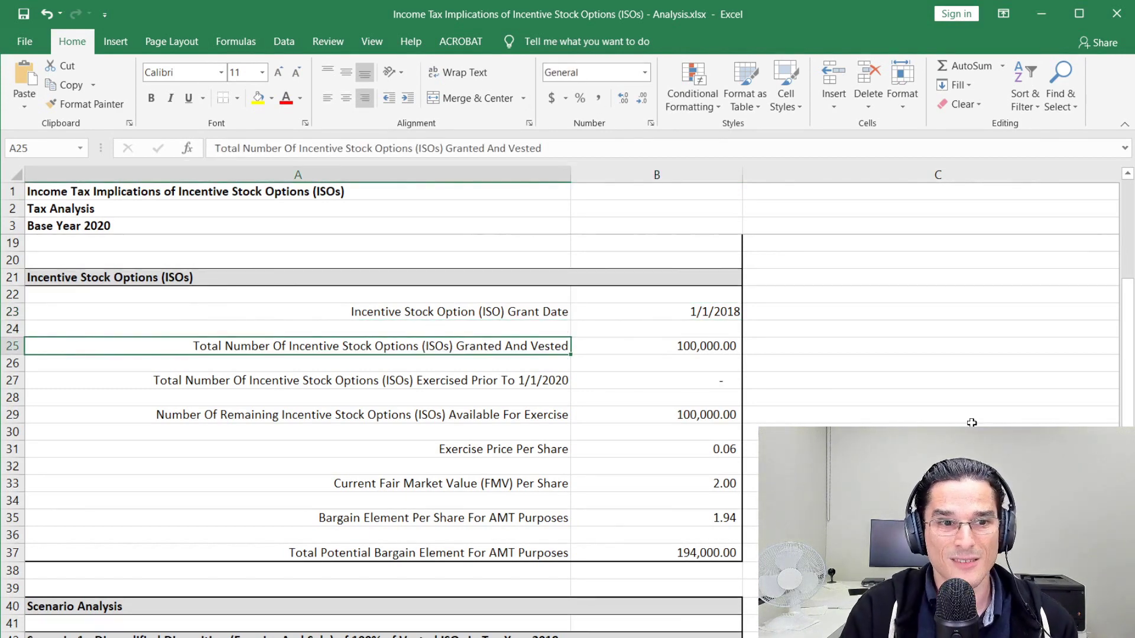
{"action": "key", "text": "Right"}
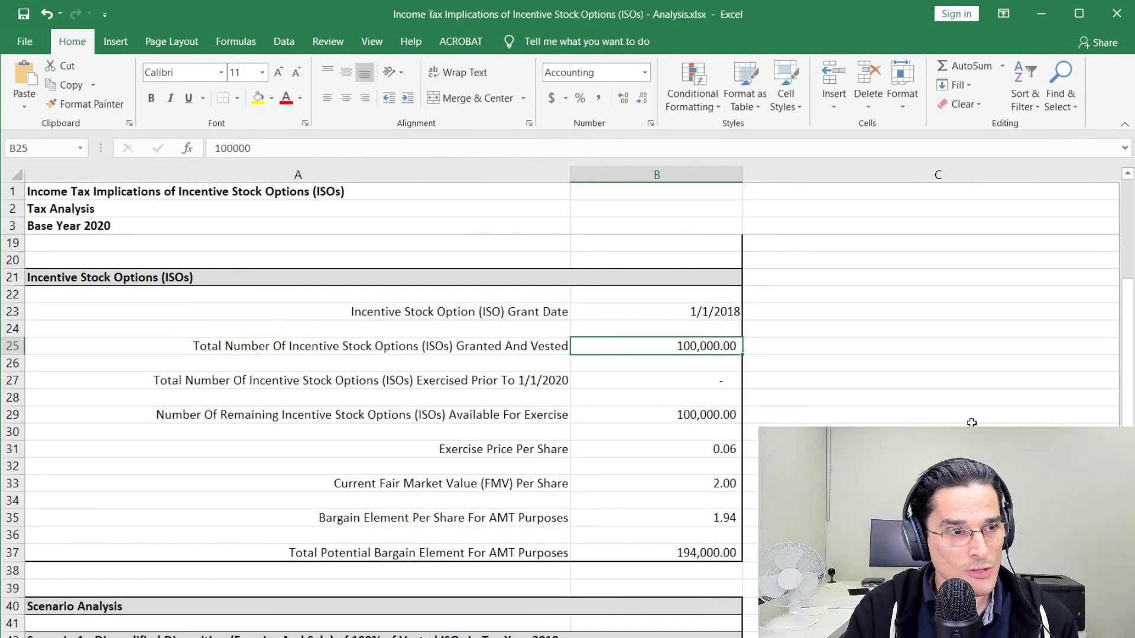
{"action": "key", "text": "Down"}
{"action": "key", "text": "Down"}
{"action": "key", "text": "Left"}
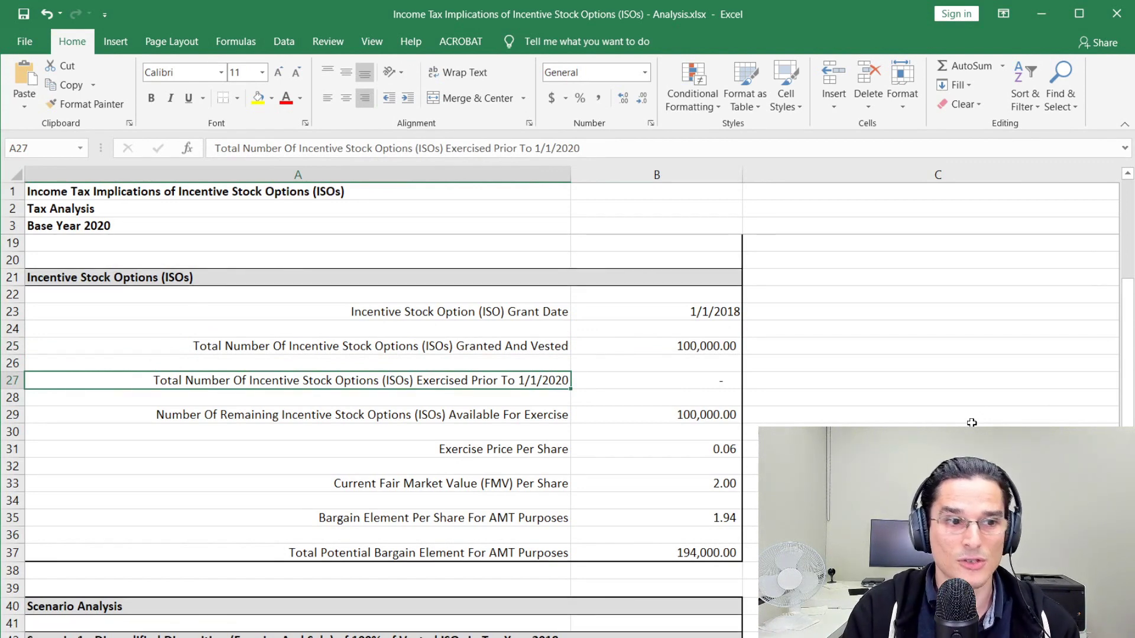
{"action": "key", "text": "Right"}
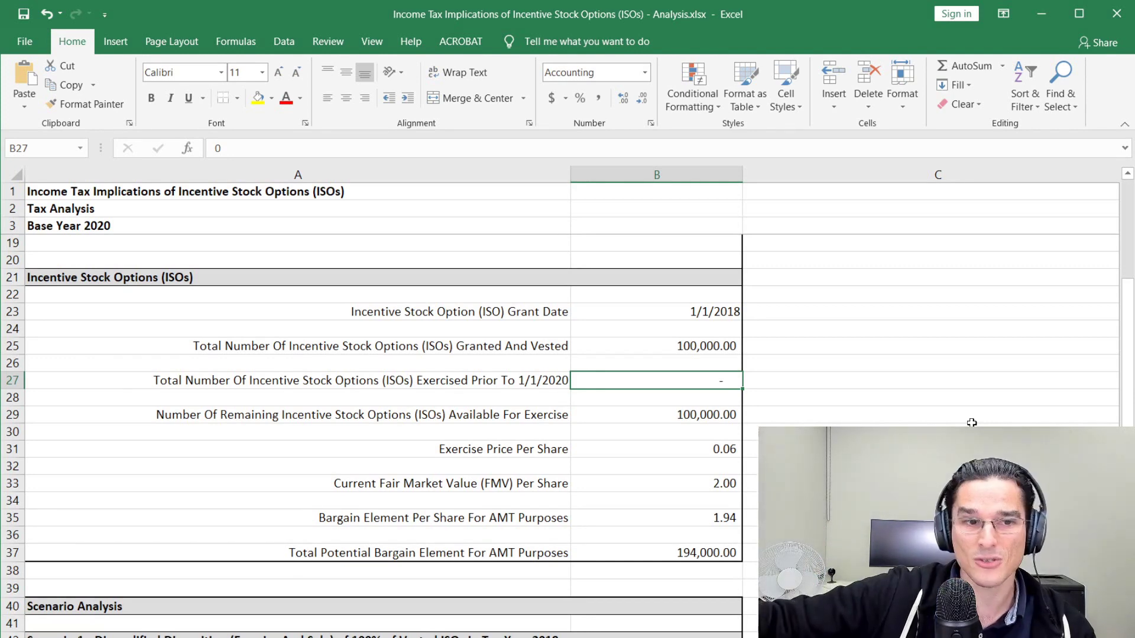
Step: Inspect the formula in B29 for the number of remaining ISOs available for exercise
{"action": "key", "text": "Left"}
{"action": "key", "text": "Down"}
{"action": "key", "text": "Down"}
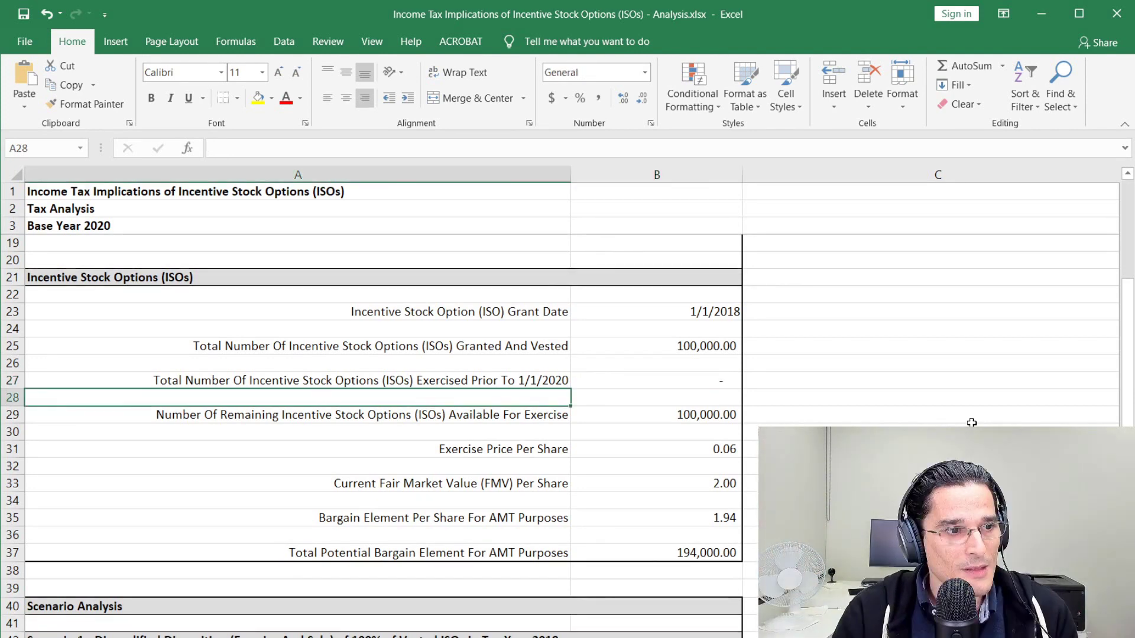
{"action": "key", "text": "Right"}
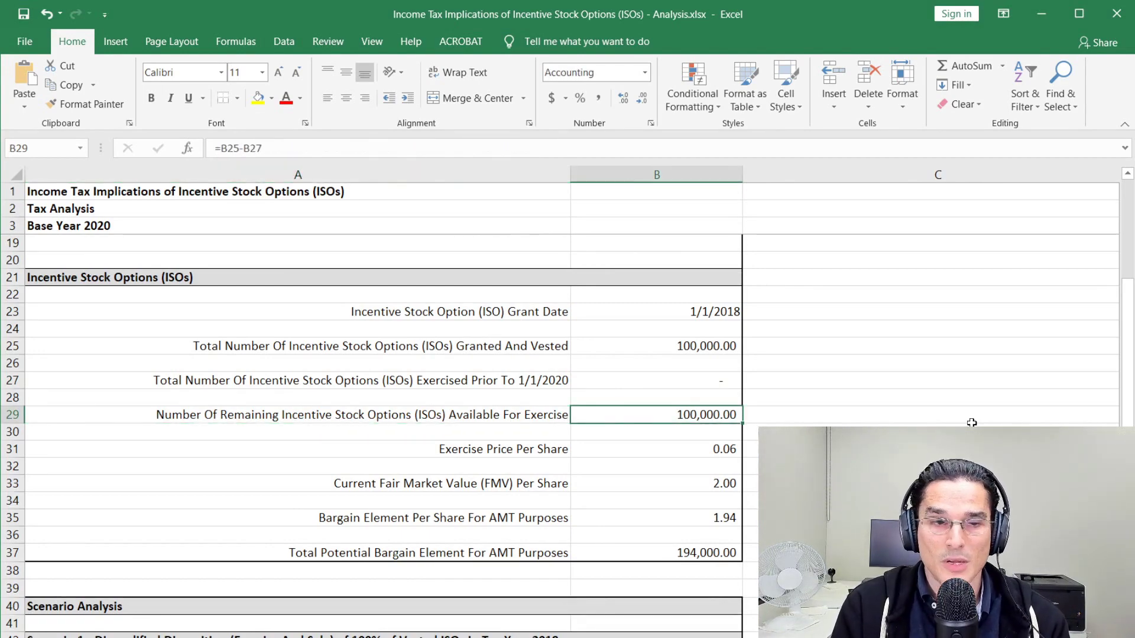
Step: Review the exercise price per share in B31 and the current fair market value per share in B33
{"action": "scroll", "coordinate": [984, 419], "scroll_direction": "down", "scroll_amount": 2}
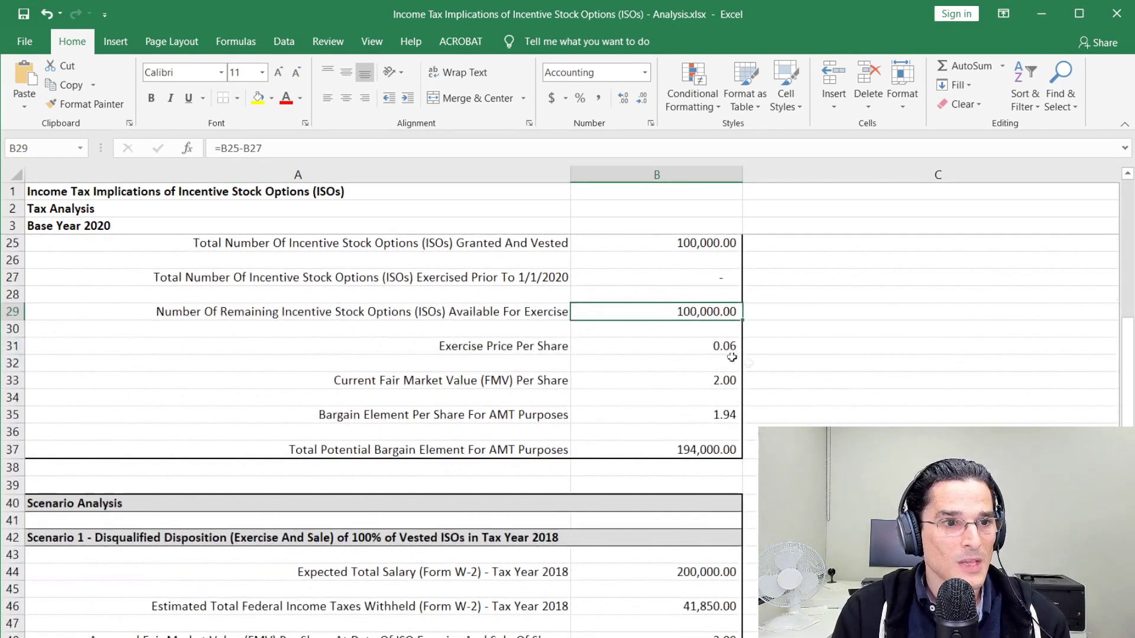
{"action": "left_click", "coordinate": [536, 344]}
{"action": "key", "text": "Right"}
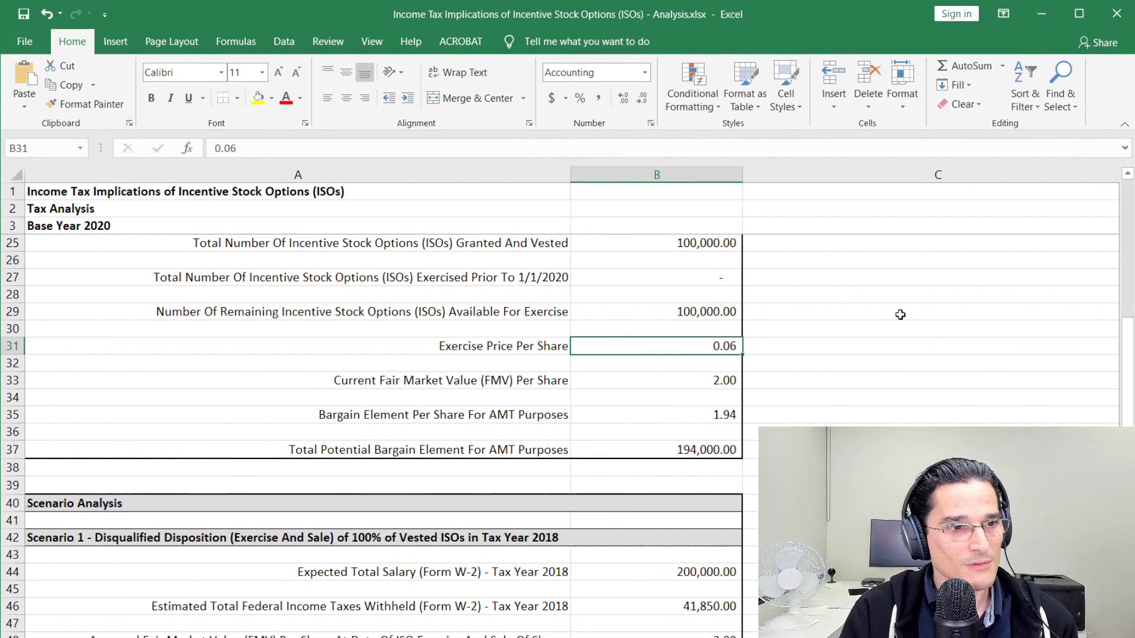
{"action": "left_click", "coordinate": [532, 383]}
{"action": "key", "text": "Right"}
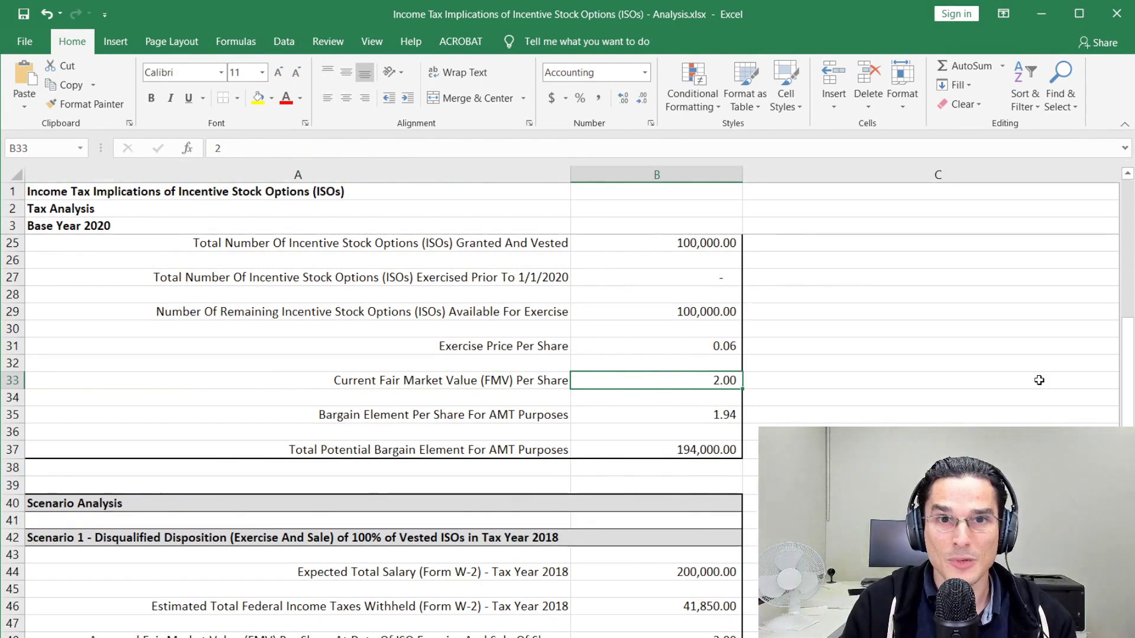
Step: Examine how the bargain element per share for AMT purposes in B35 derives from the fair market value and exercise price cells
{"action": "left_click", "coordinate": [460, 414]}
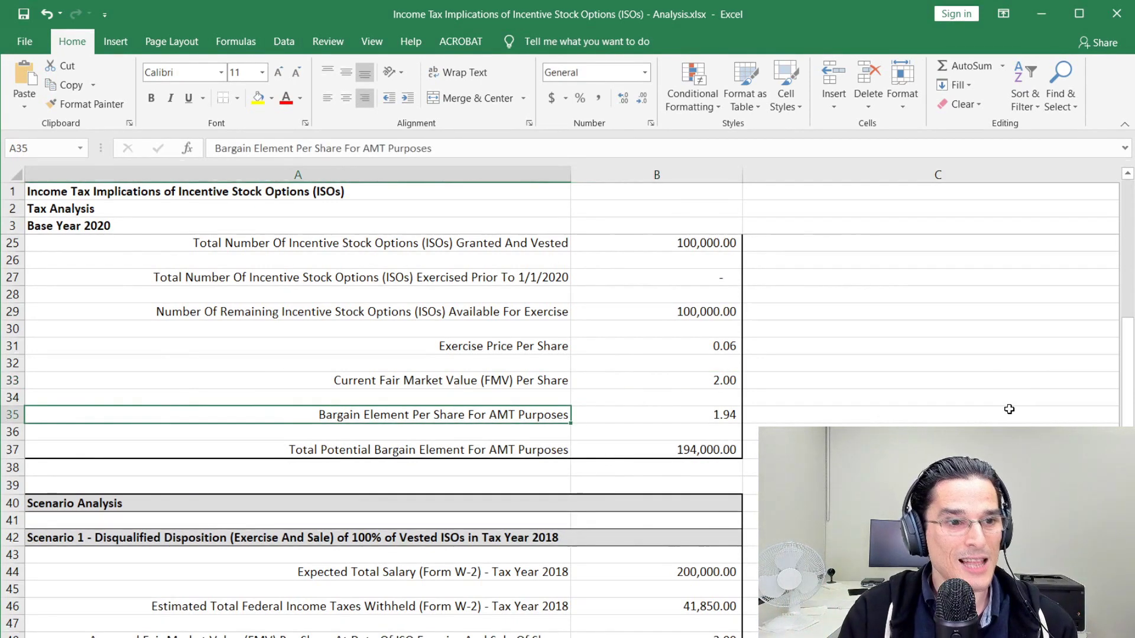
{"action": "key", "text": "Right"}
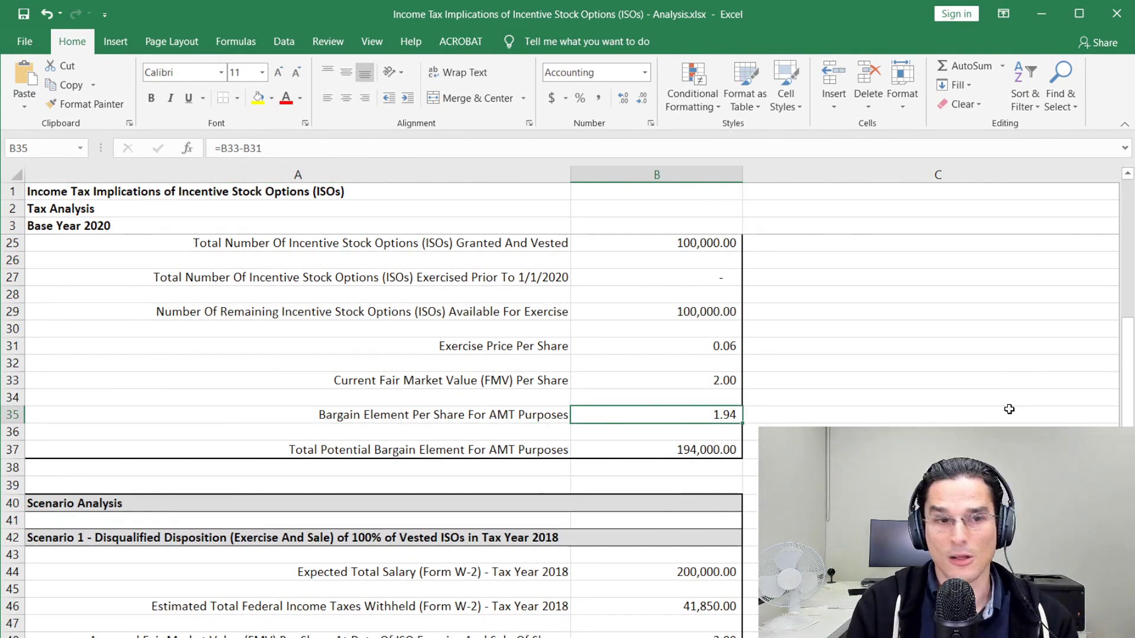
{"action": "key", "text": "Up"}
{"action": "key", "text": "Up"}
{"action": "key", "text": "Up"}
{"action": "key", "text": "Up"}
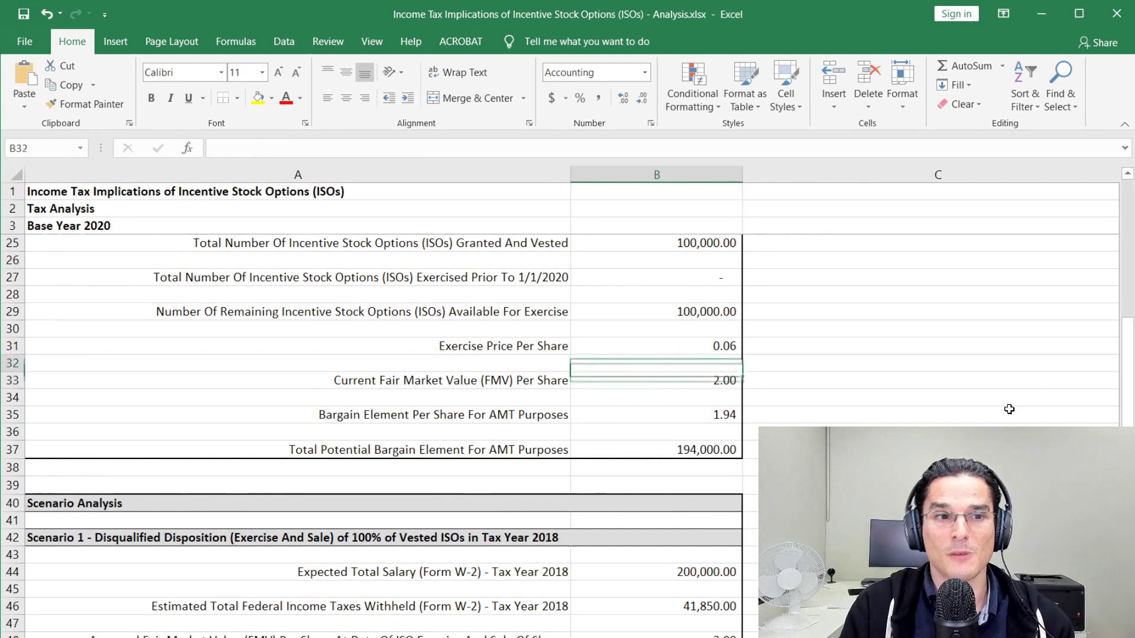
{"action": "key", "text": "Down"}
{"action": "key", "text": "Down"}
{"action": "key", "text": "Down"}
{"action": "key", "text": "Down"}
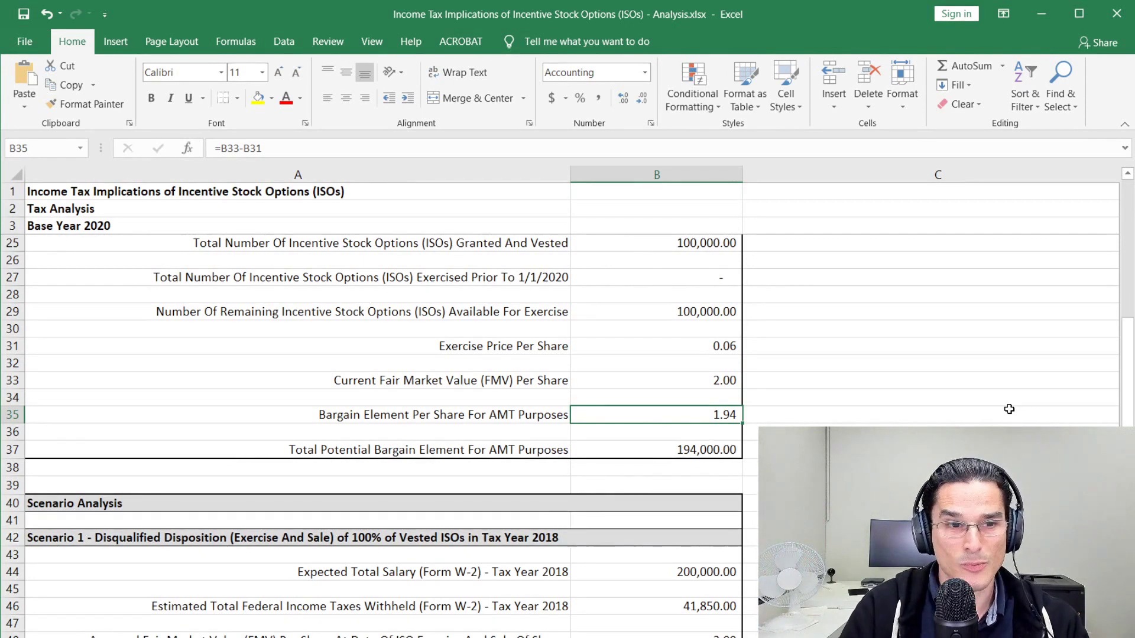
Step: Trace the total potential bargain element formula in B37 against the option count and per-share bargain element cells
{"action": "left_click", "coordinate": [638, 452]}
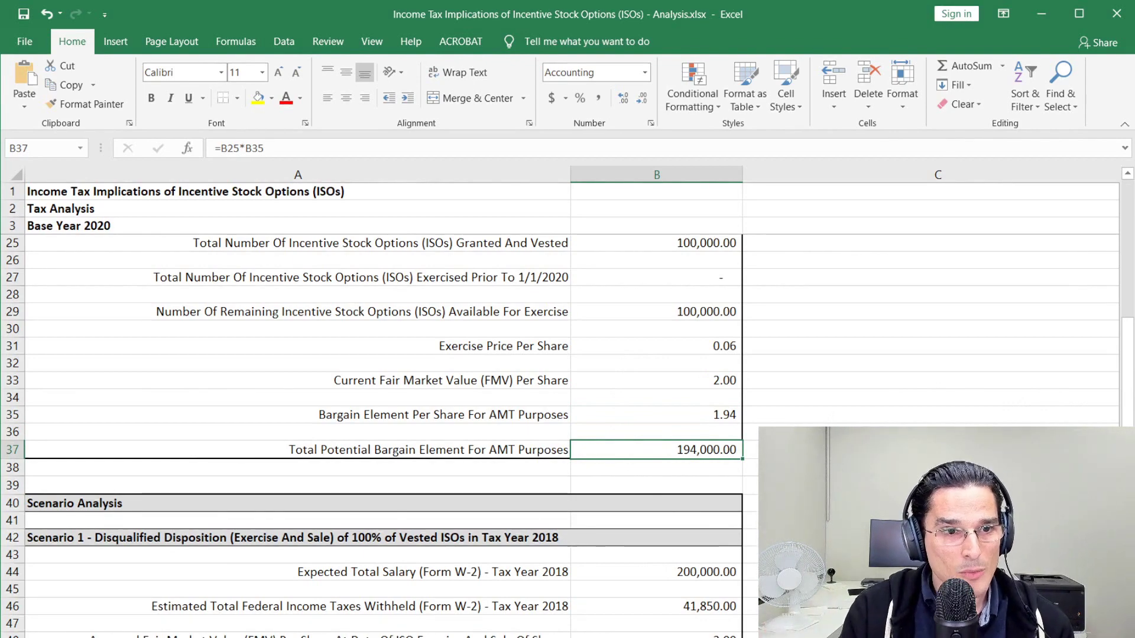
{"action": "scroll", "coordinate": [929, 426], "scroll_direction": "down", "scroll_amount": 1}
{"action": "scroll", "coordinate": [930, 425], "scroll_direction": "up", "scroll_amount": 2}
{"action": "scroll", "coordinate": [930, 425], "scroll_direction": "down", "scroll_amount": 1}
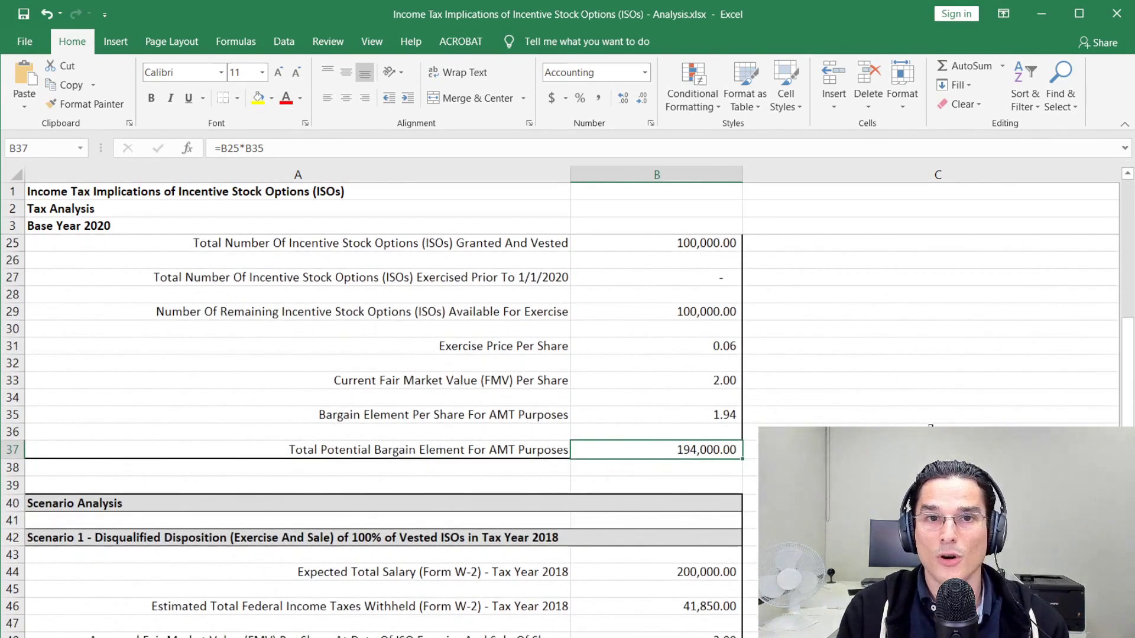
{"action": "left_click", "coordinate": [707, 419]}
{"action": "left_click", "coordinate": [621, 314]}
{"action": "left_click", "coordinate": [664, 420]}
{"action": "left_click", "coordinate": [661, 450]}
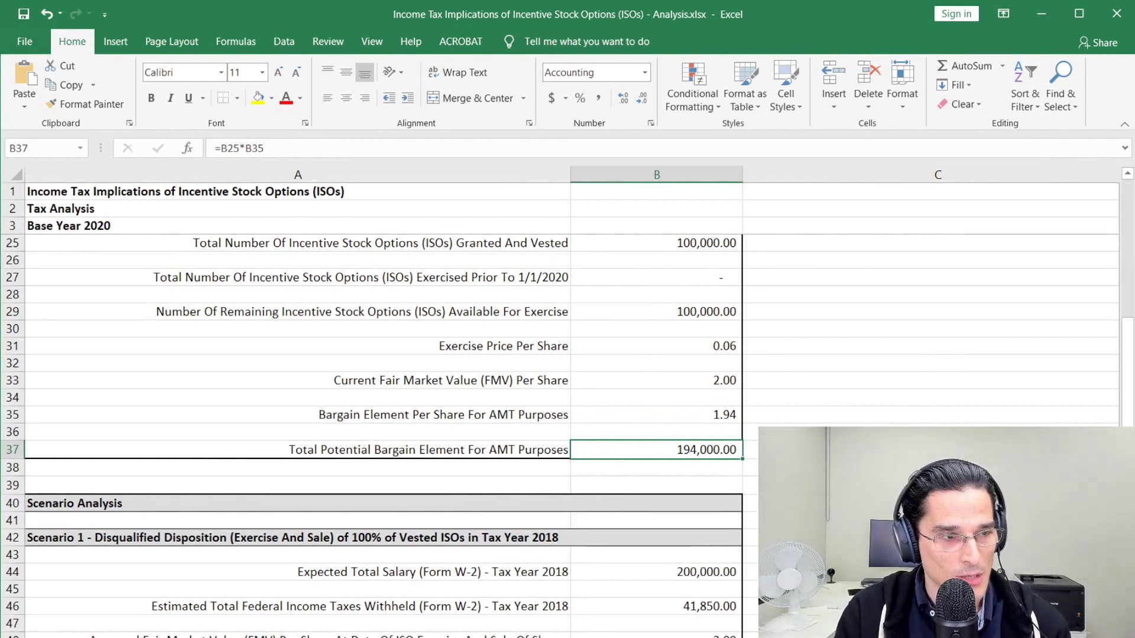
Step: Bring up the Scenario Analysis section and review the Scenario 1 disqualified disposition heading in A42
{"action": "scroll", "coordinate": [469, 285], "scroll_direction": "down", "scroll_amount": 4}
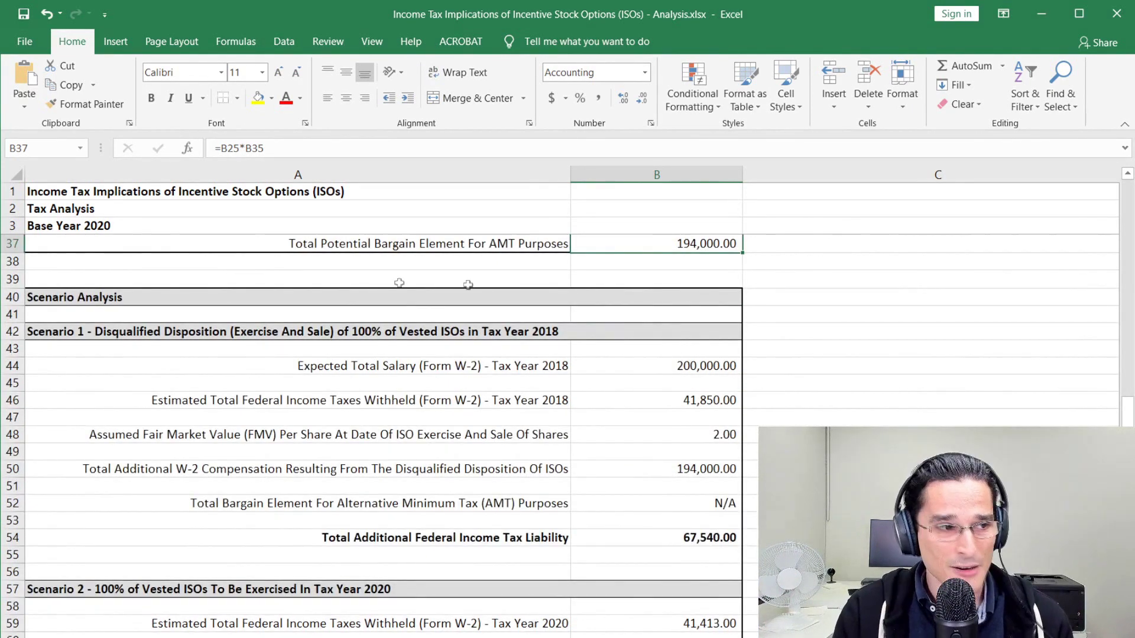
{"action": "left_click", "coordinate": [324, 295]}
{"action": "left_click", "coordinate": [400, 329]}
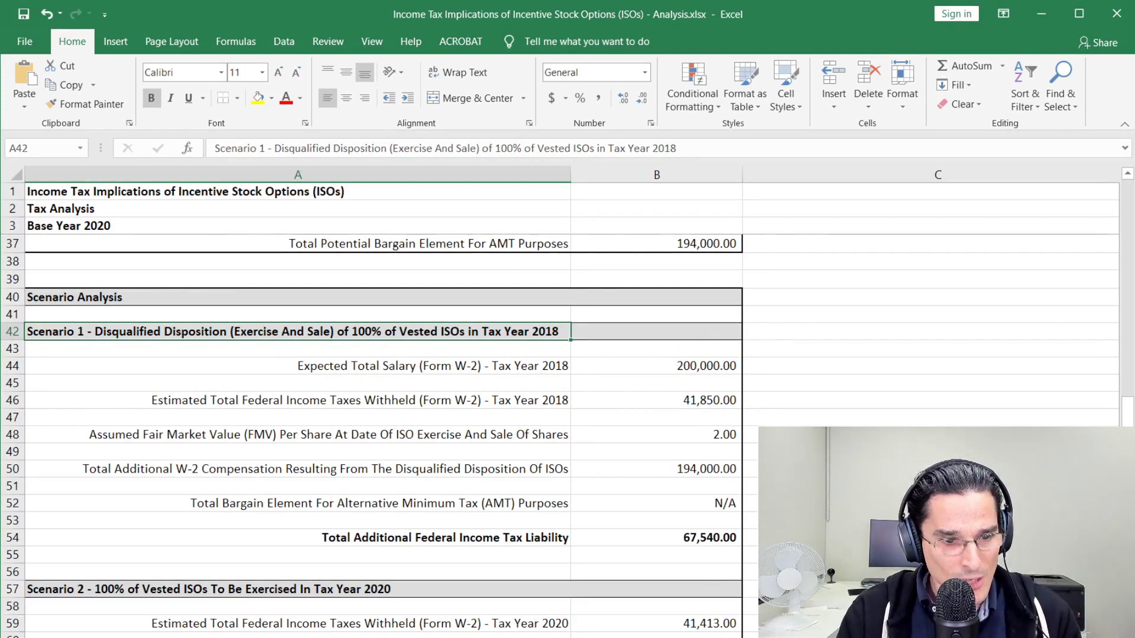
Step: Switch to 2018 Lacerte Individual Tax and examine the wages, income, deduction and tax lines on the test client's Form 1040
{"action": "key", "text": "alt+Tab"}
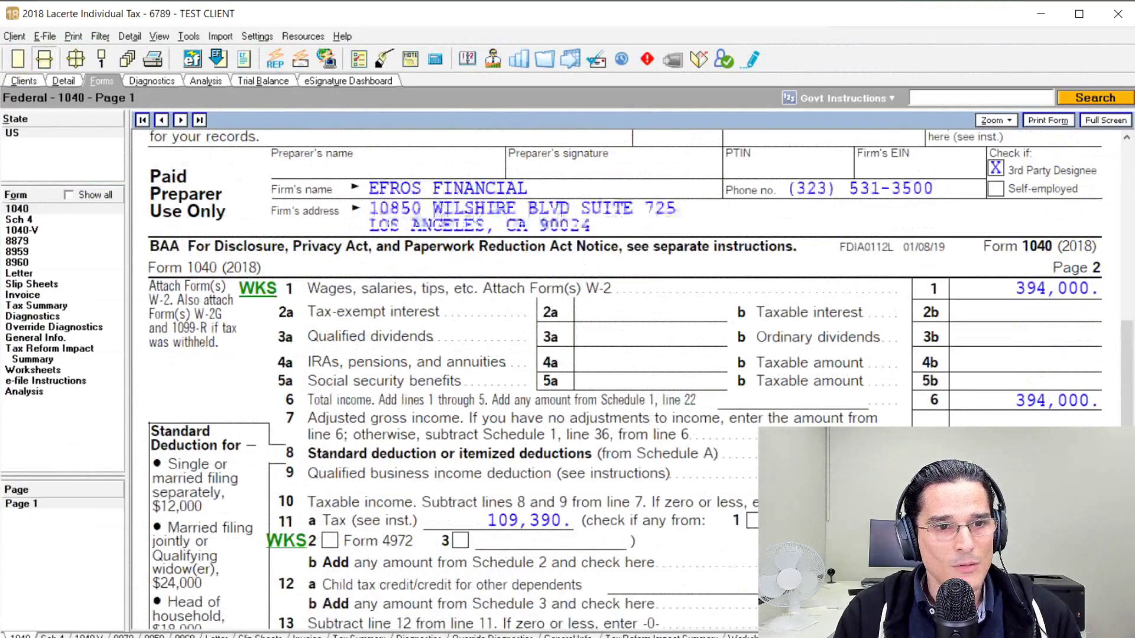
{"action": "scroll", "coordinate": [768, 272], "scroll_direction": "up", "scroll_amount": 10}
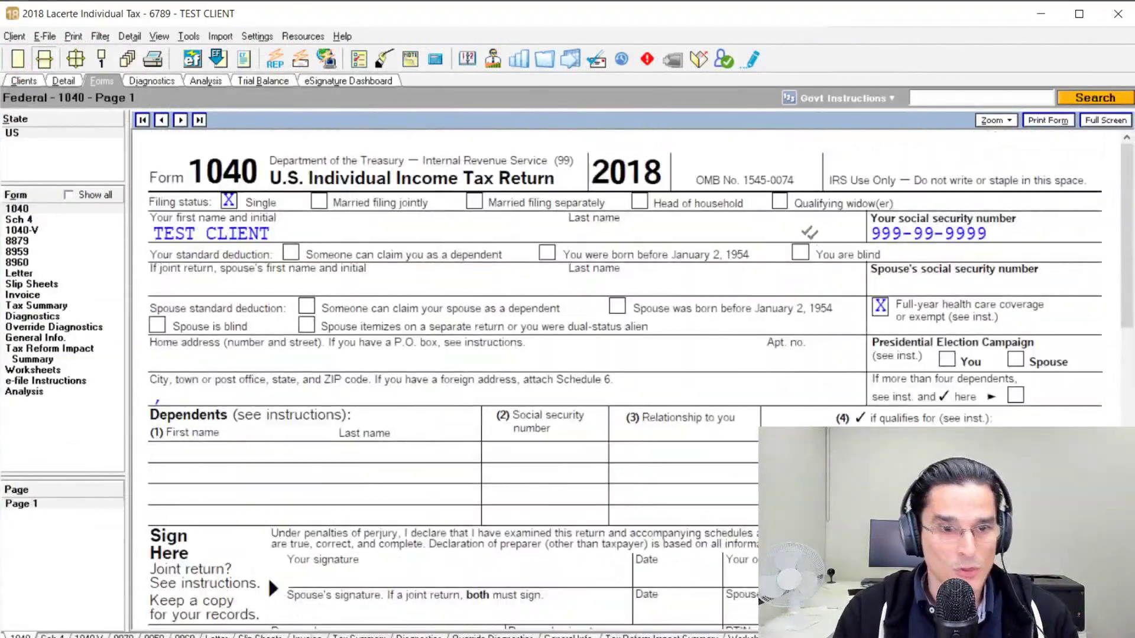
{"action": "scroll", "coordinate": [1069, 284], "scroll_direction": "down", "scroll_amount": 10}
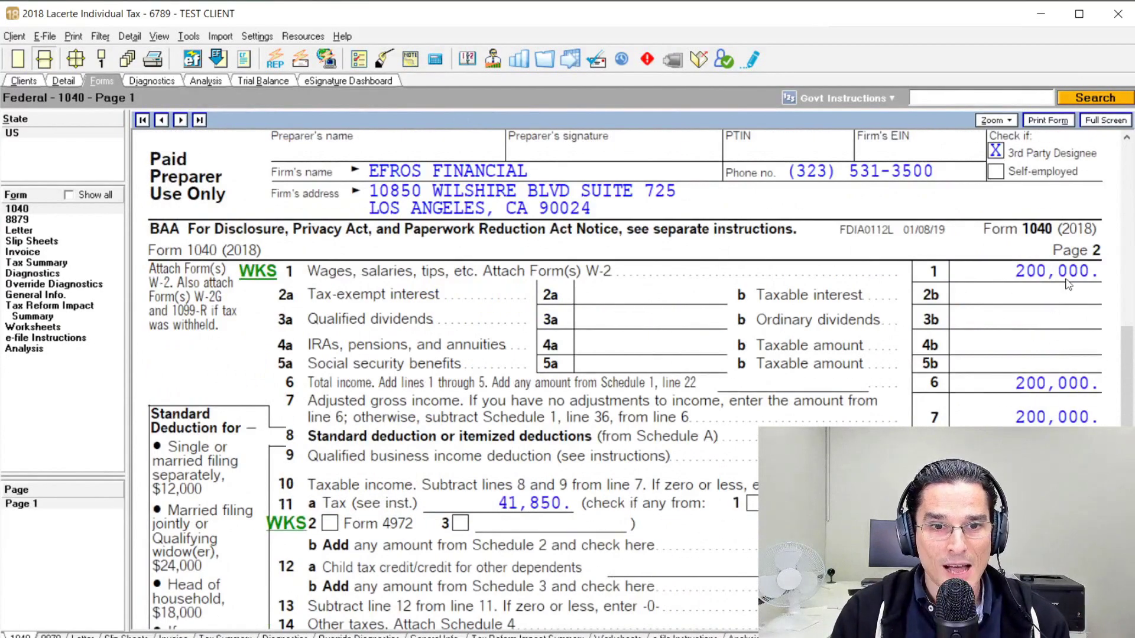
{"action": "scroll", "coordinate": [994, 308], "scroll_direction": "down", "scroll_amount": 3}
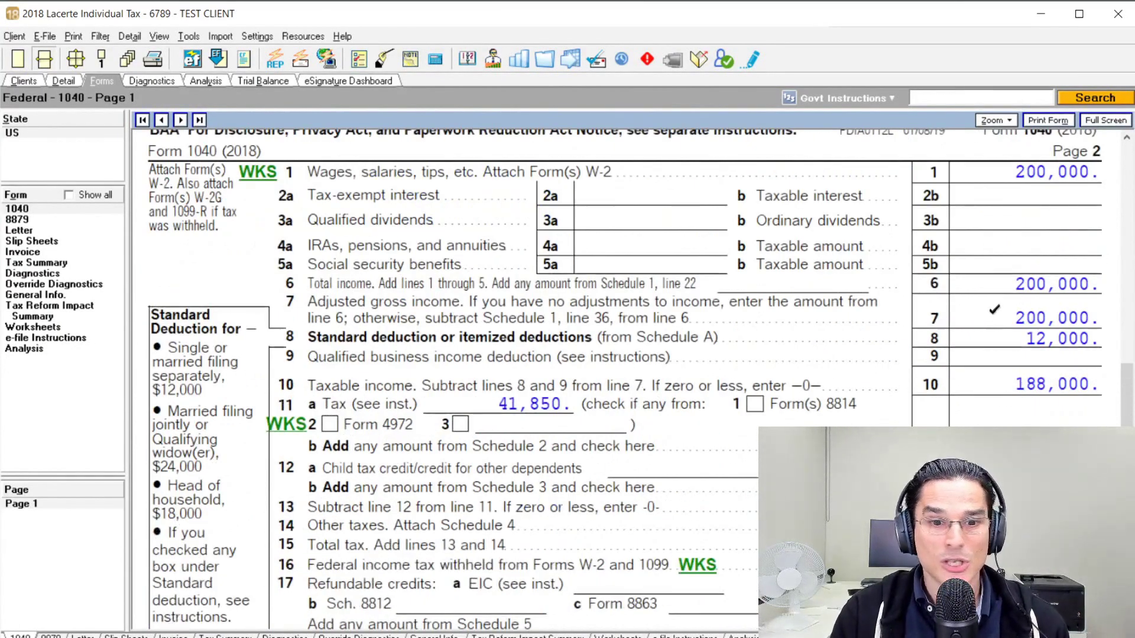
Step: Check the tax and withholding lines on Form 1040 and narrow the window until page 2 fits down to Amount You Owe
{"action": "scroll", "coordinate": [994, 308], "scroll_direction": "down", "scroll_amount": 5}
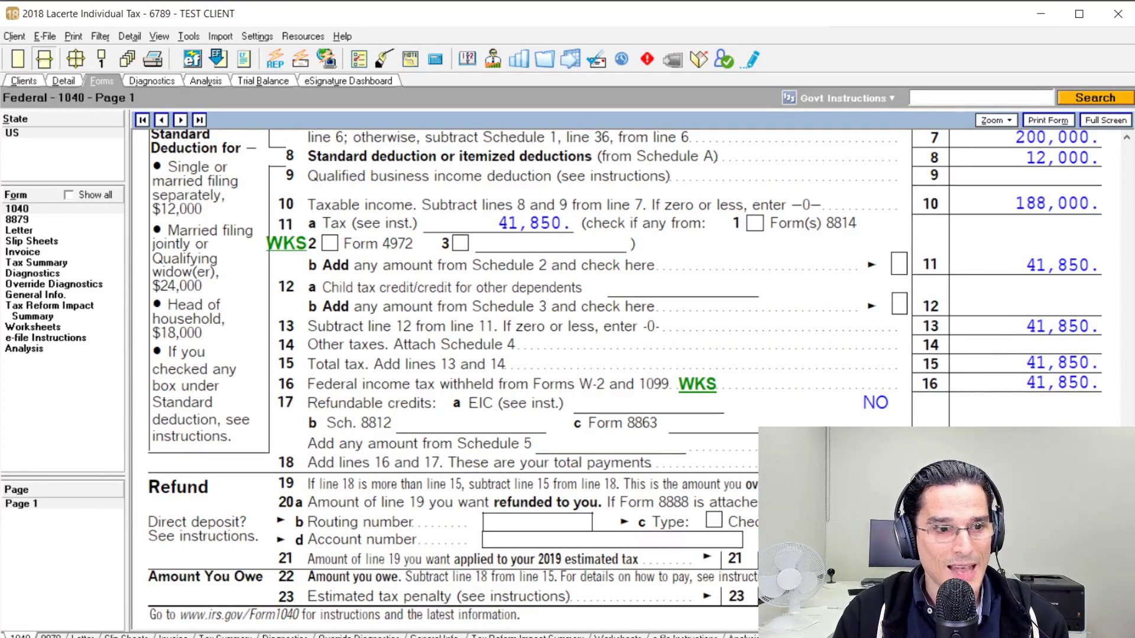
{"action": "left_click", "coordinate": [1095, 381]}
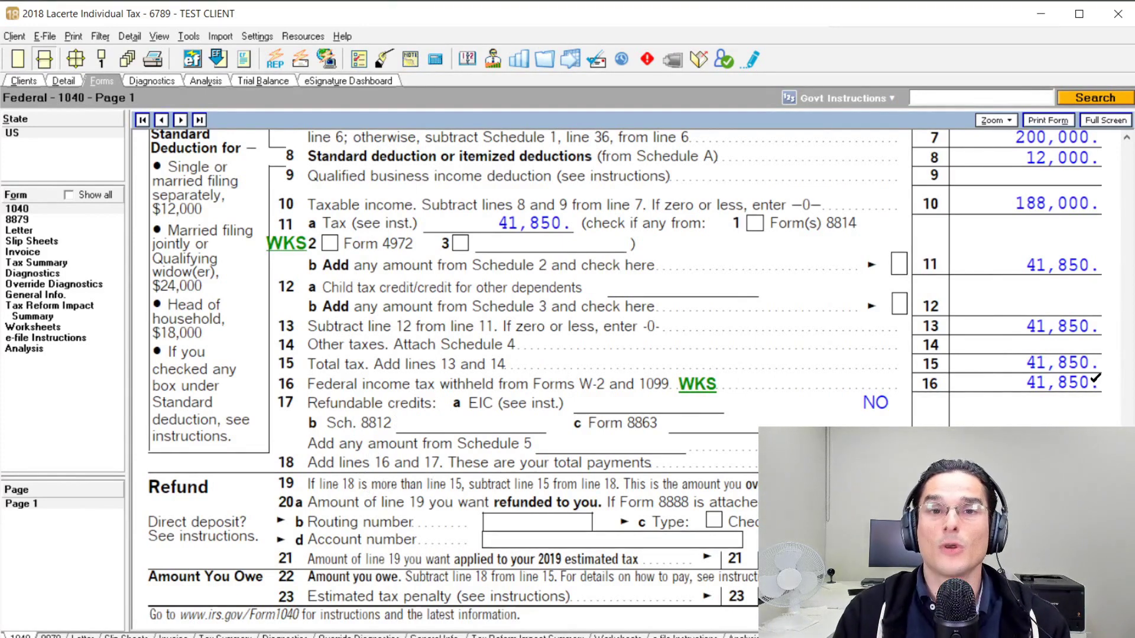
{"action": "left_click_drag", "start_coordinate": [1132, 379], "coordinate": [804, 393]}
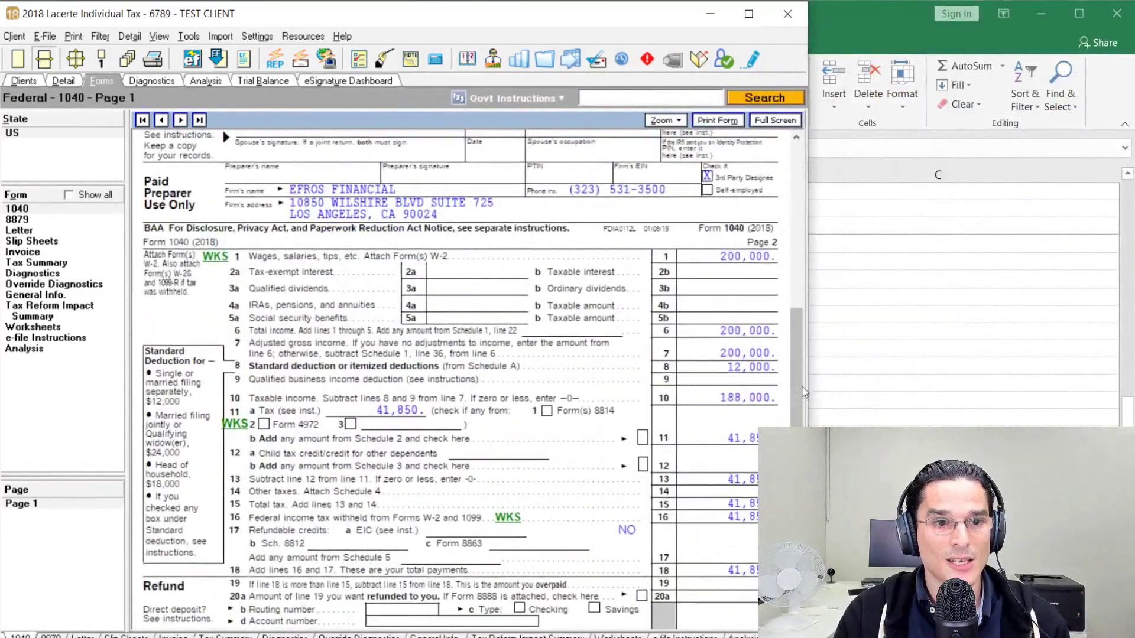
{"action": "scroll", "coordinate": [798, 393], "scroll_direction": "down", "scroll_amount": 1}
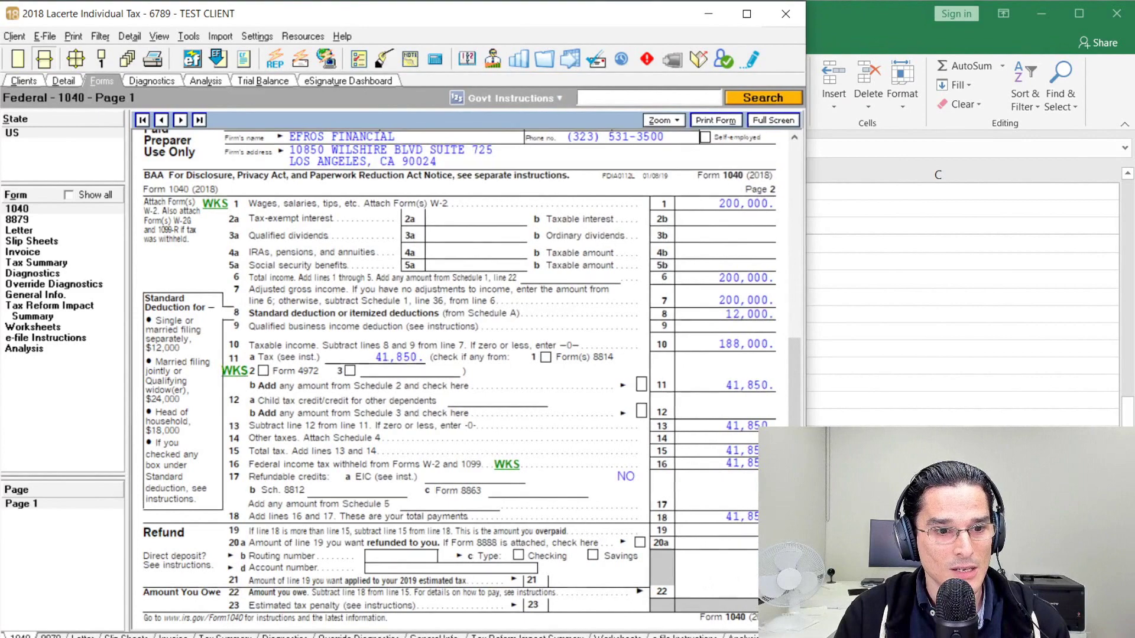
{"action": "left_click_drag", "start_coordinate": [807, 366], "coordinate": [767, 366]}
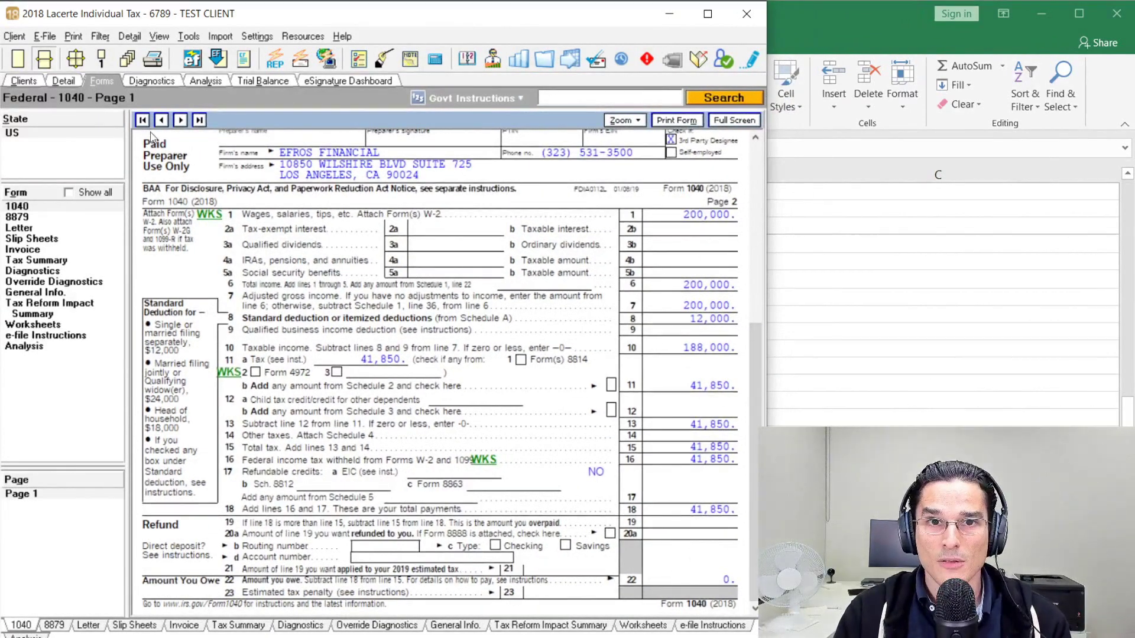
Step: Switch to the Excel workbook and copy the Scenario 1 total additional W-2 compensation from B50
{"action": "key", "text": "alt+Tab"}
{"action": "left_click", "coordinate": [662, 365]}
{"action": "left_click", "coordinate": [693, 471]}
{"action": "key", "text": "ctrl+c"}
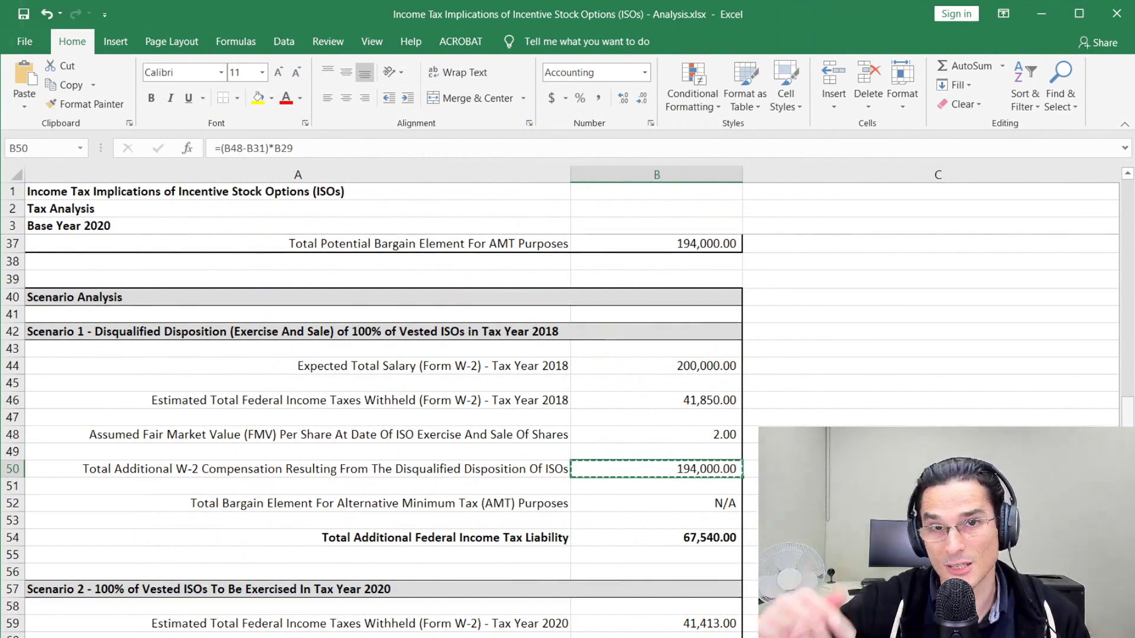
Step: Switch to 2018 Lacerte, add the copied 194,000 as a second amount in the W-2 wages supporting detail, and redisplay Form 1040
{"action": "key", "text": "alt+Tab"}
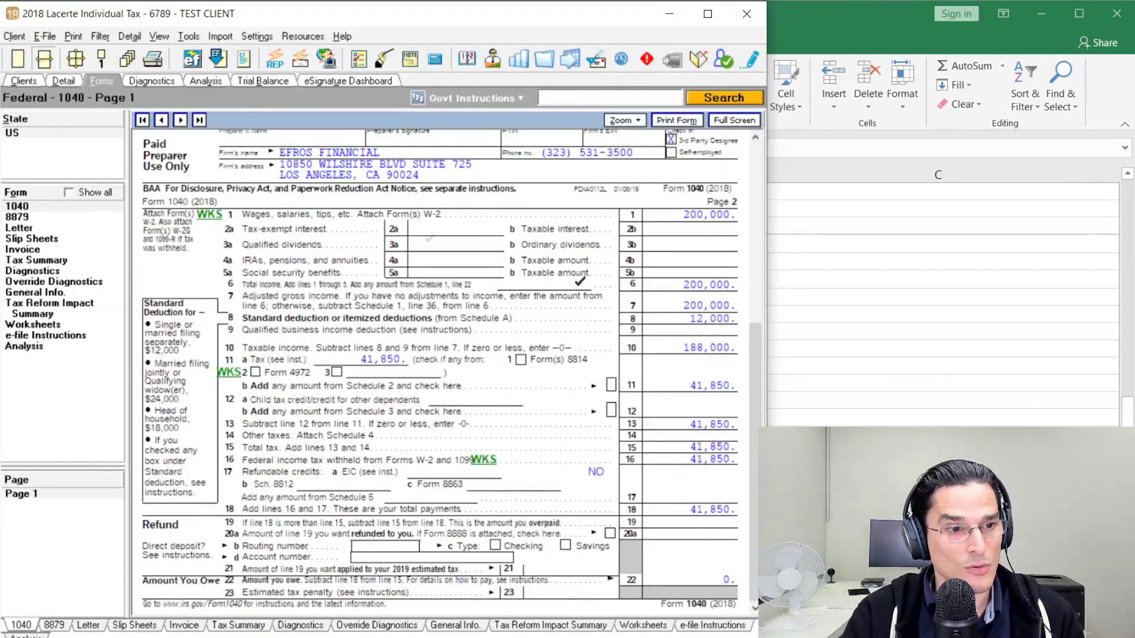
{"action": "left_click", "coordinate": [70, 79]}
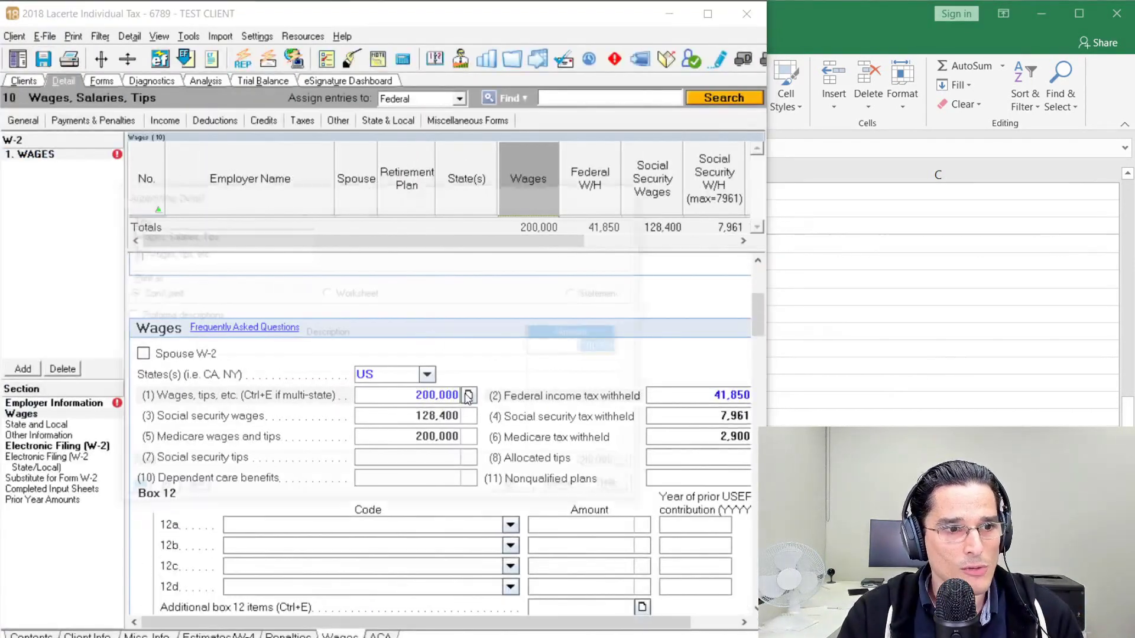
{"action": "key", "text": "ctrl+t"}
{"action": "key", "text": "Return"}
{"action": "key", "text": "ctrl+v"}
{"action": "left_click", "coordinate": [460, 366]}
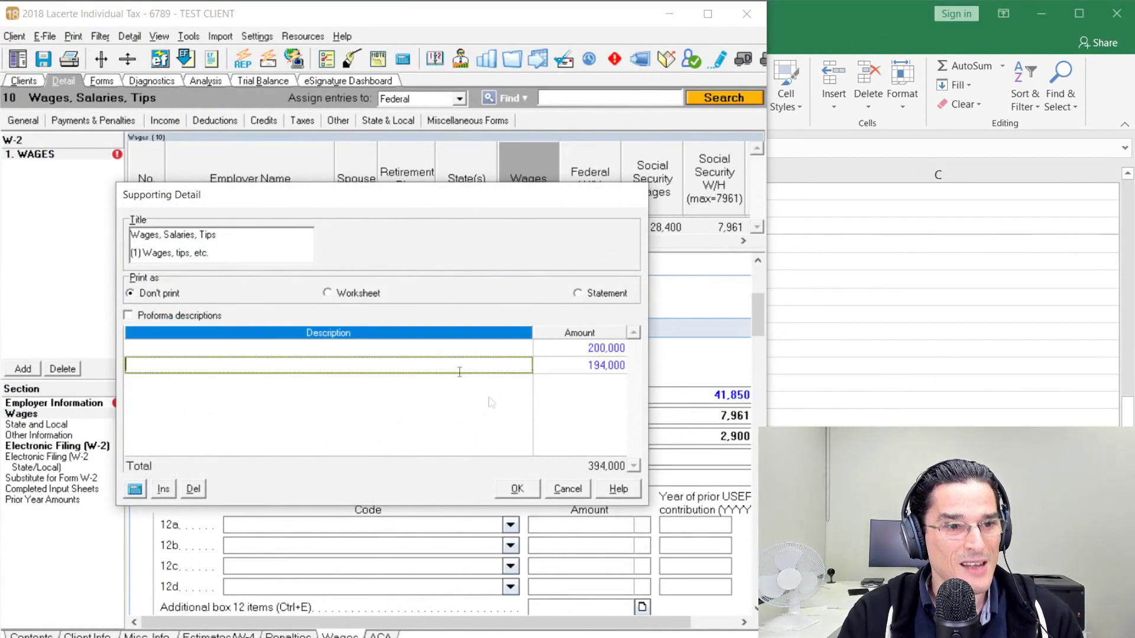
{"action": "left_click", "coordinate": [501, 488]}
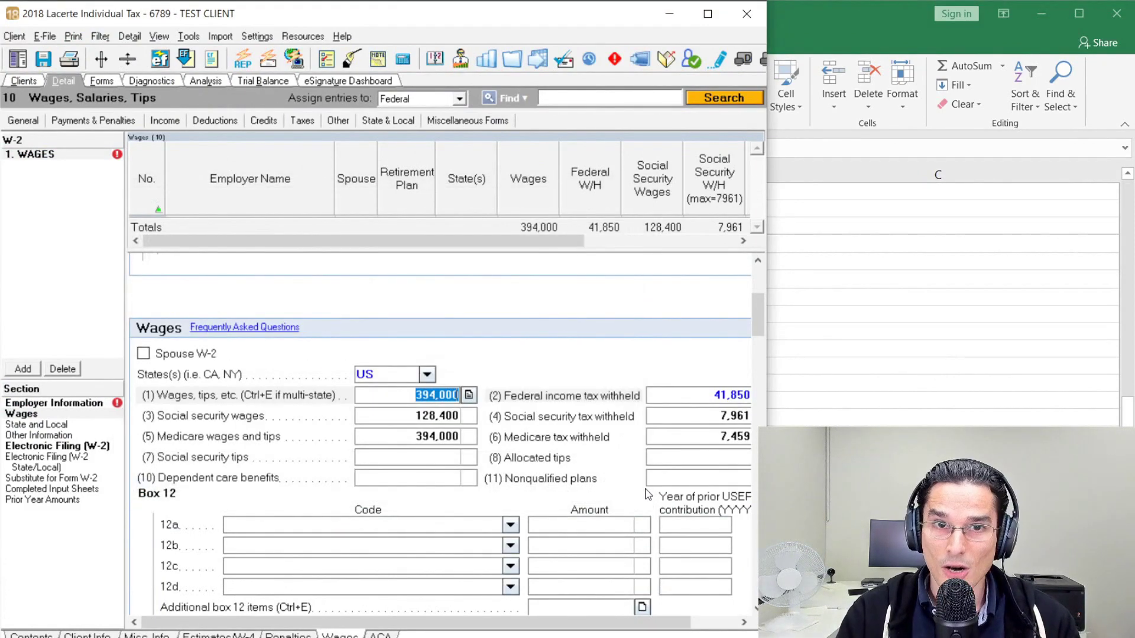
{"action": "key", "text": "F5"}
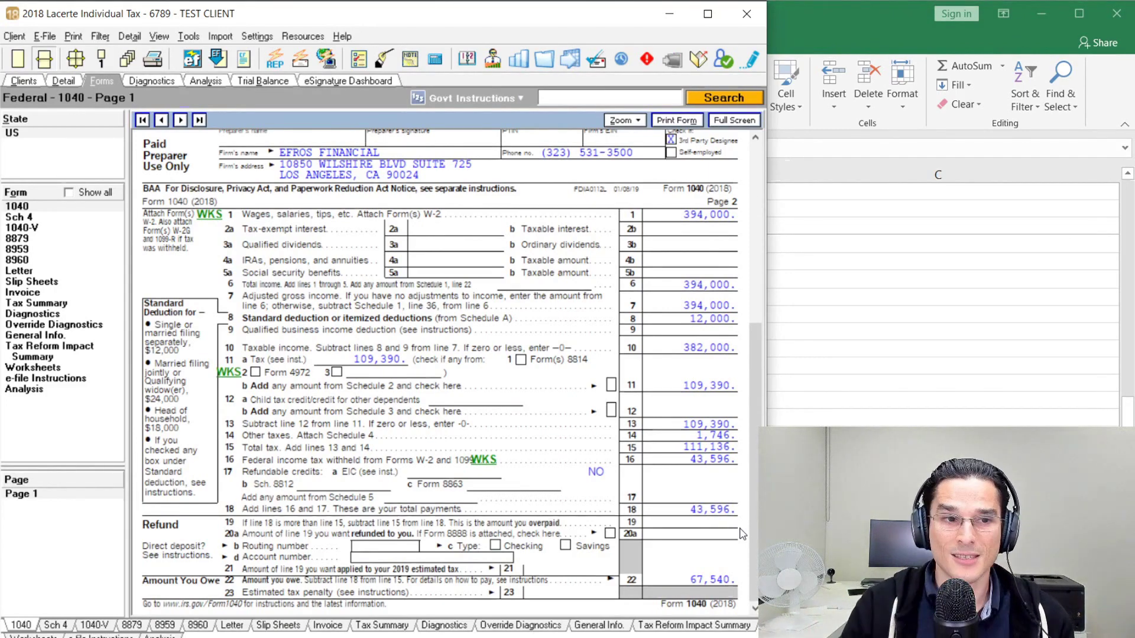
Step: Return to the Excel workbook and review Scenario 1's AMT bargain element in B52 and total additional federal tax liability in B54
{"action": "key", "text": "alt+Tab"}
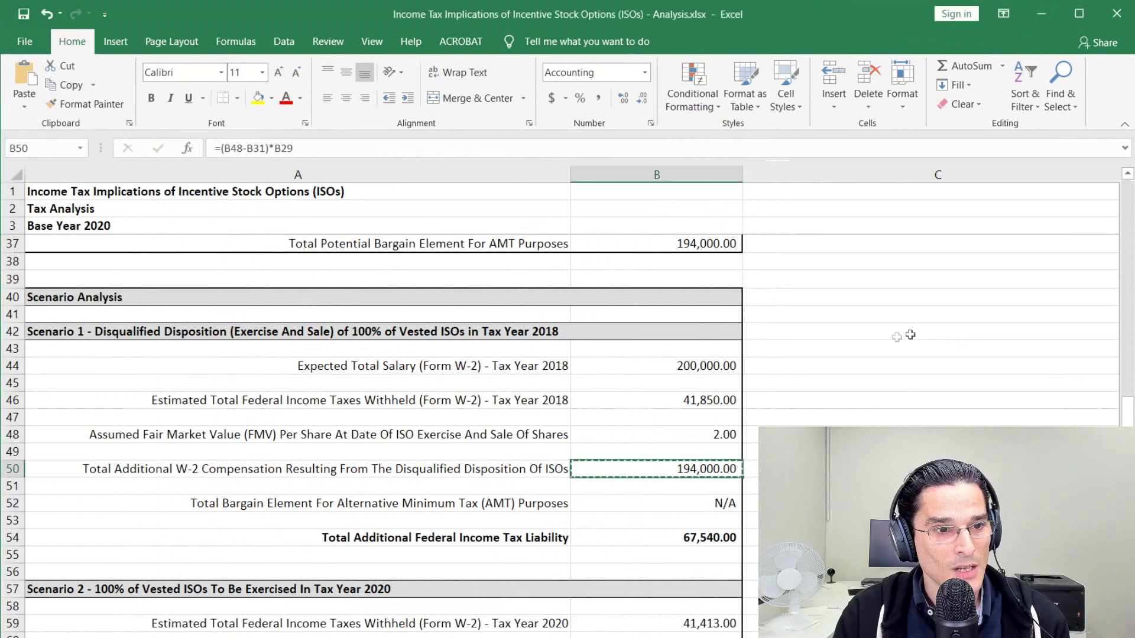
{"action": "left_click", "coordinate": [707, 504]}
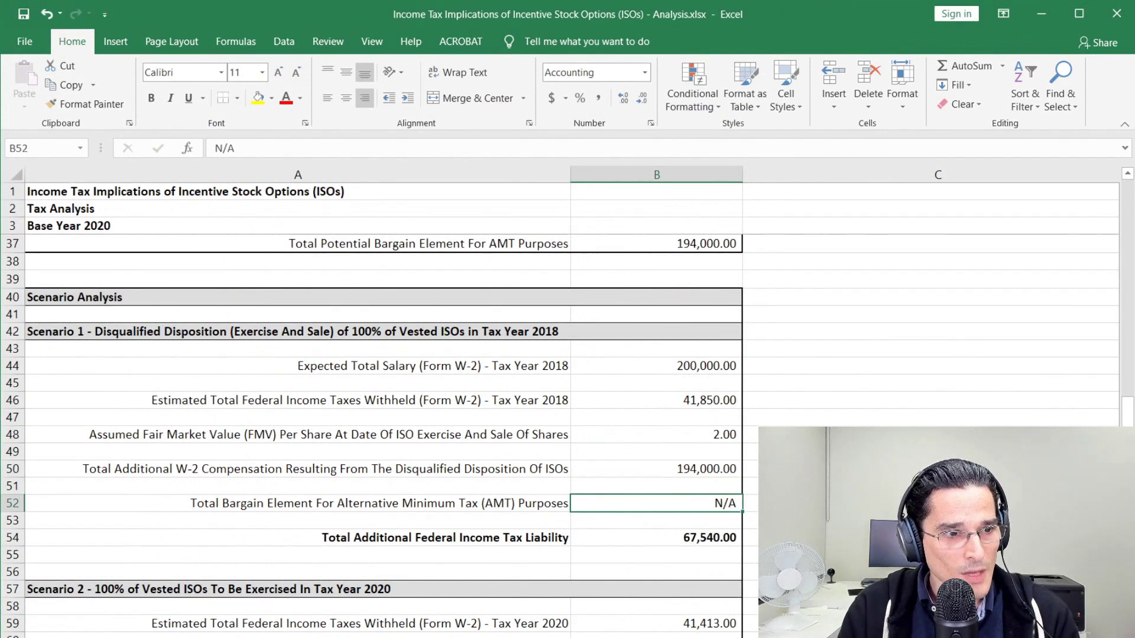
{"action": "left_click", "coordinate": [378, 504]}
{"action": "left_click", "coordinate": [656, 503]}
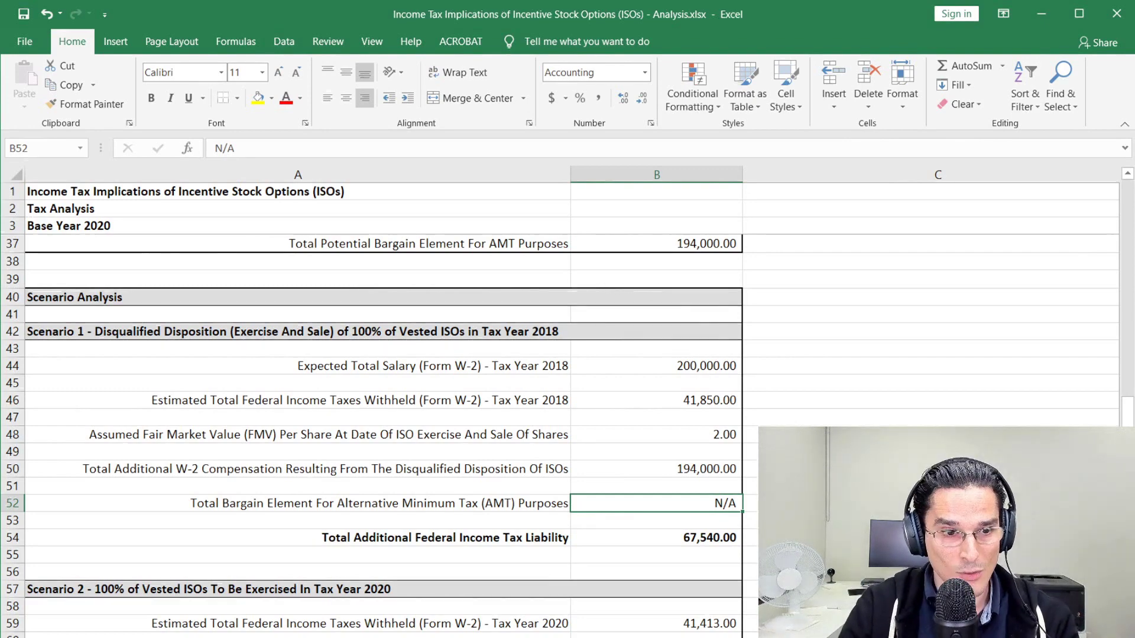
{"action": "key", "text": "Down"}
{"action": "key", "text": "Down"}
{"action": "key", "text": "Left"}
{"action": "key", "text": "Right"}
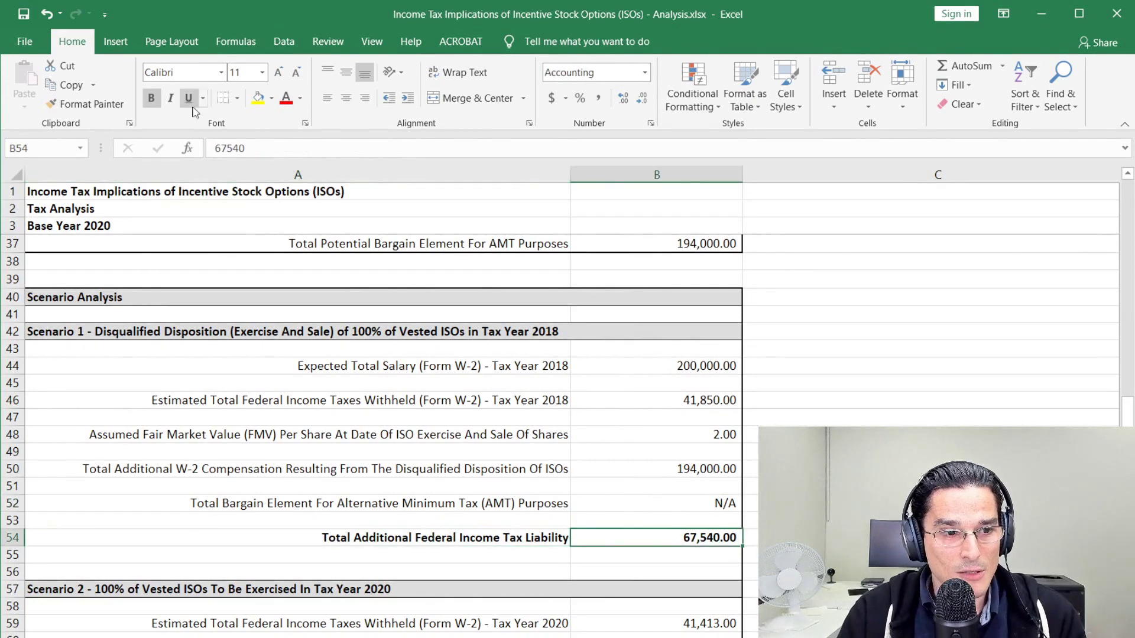
Step: Revisit the Scenario 1 heading in A42 and proceed to the Scenario 2 heading in A57 on exercising 100% in 2020
{"action": "scroll", "coordinate": [753, 423], "scroll_direction": "down", "scroll_amount": 3}
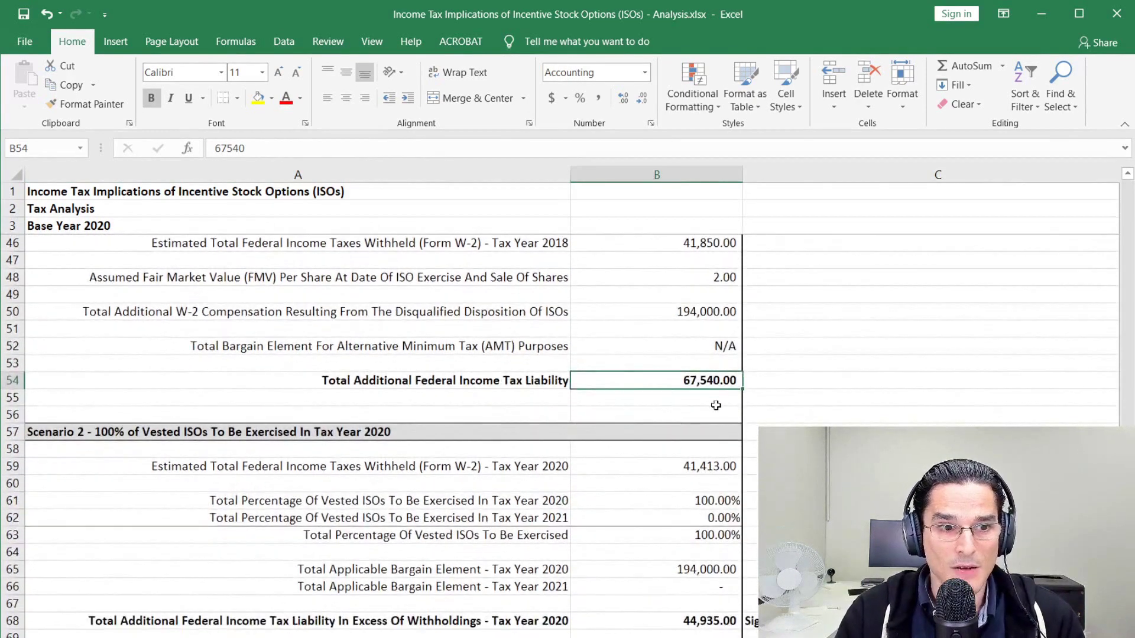
{"action": "scroll", "coordinate": [716, 406], "scroll_direction": "up", "scroll_amount": 2}
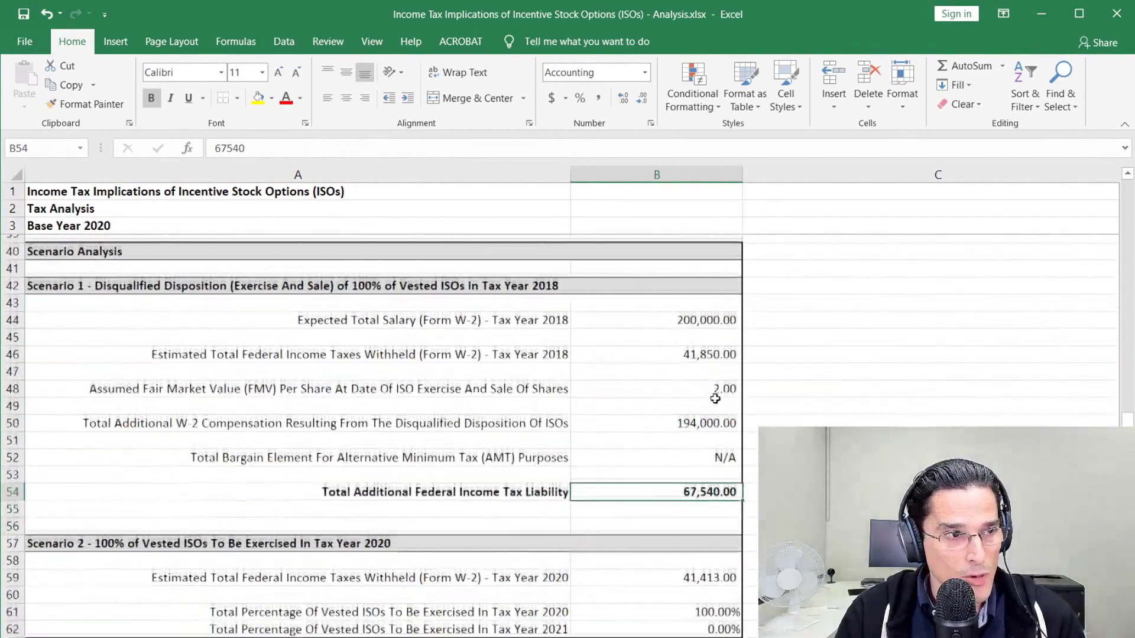
{"action": "left_click", "coordinate": [119, 281]}
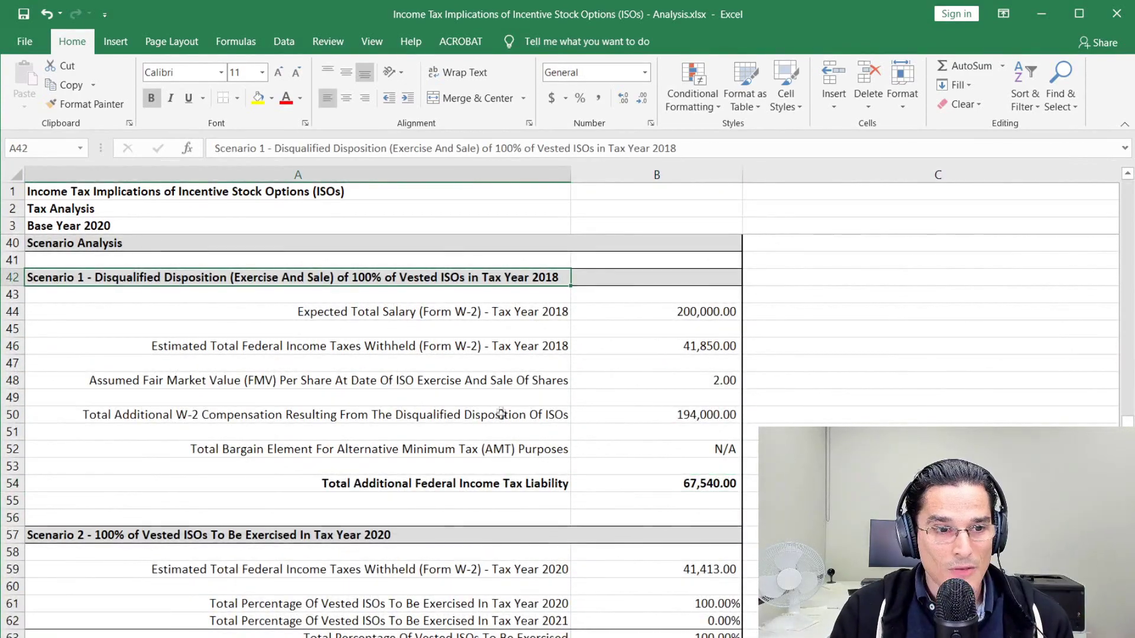
{"action": "scroll", "coordinate": [488, 393], "scroll_direction": "down", "scroll_amount": 4}
{"action": "scroll", "coordinate": [483, 398], "scroll_direction": "down", "scroll_amount": 1}
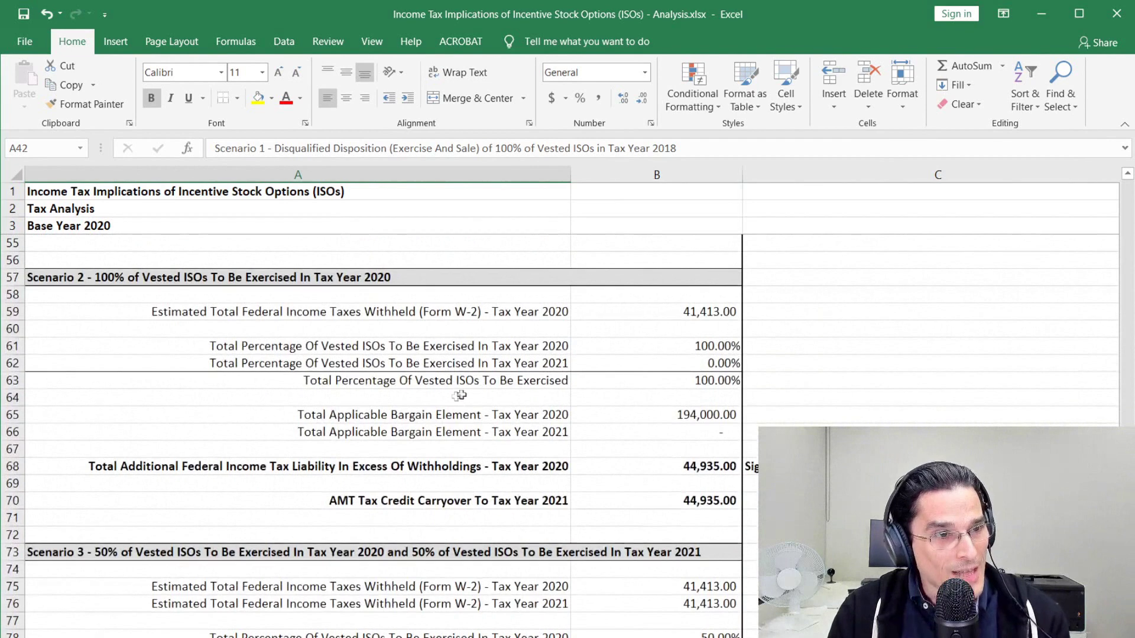
{"action": "left_click", "coordinate": [167, 281]}
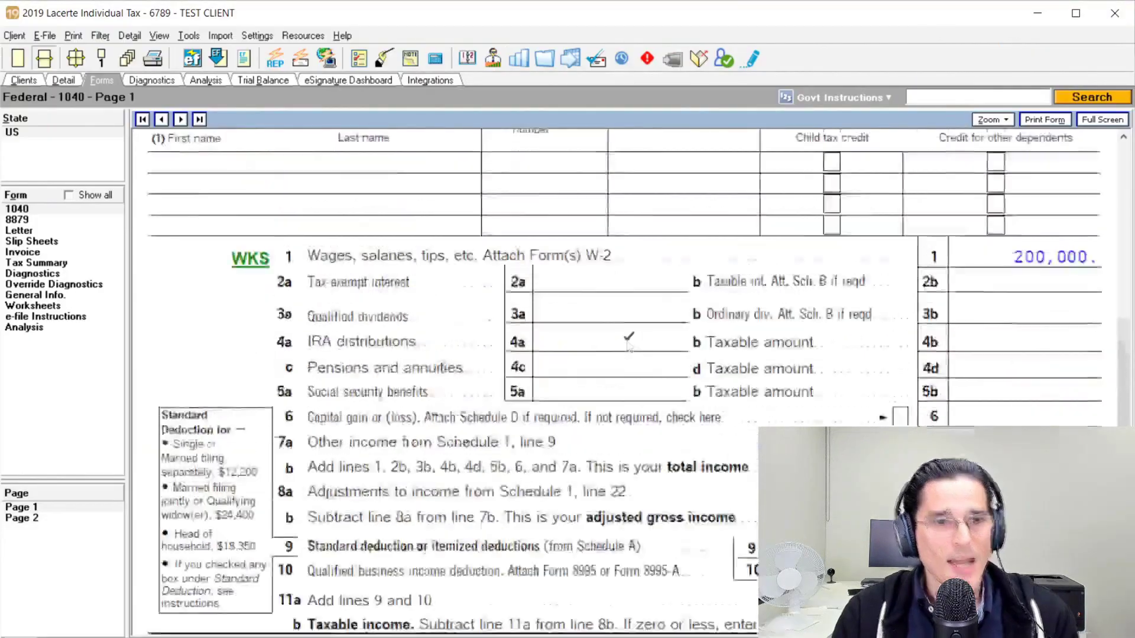
Step: Examine the filing status, wages, deduction and taxable income lines on page 1 of the 2019 Form 1040 in Lacerte
{"action": "scroll", "coordinate": [620, 355], "scroll_direction": "up", "scroll_amount": 10}
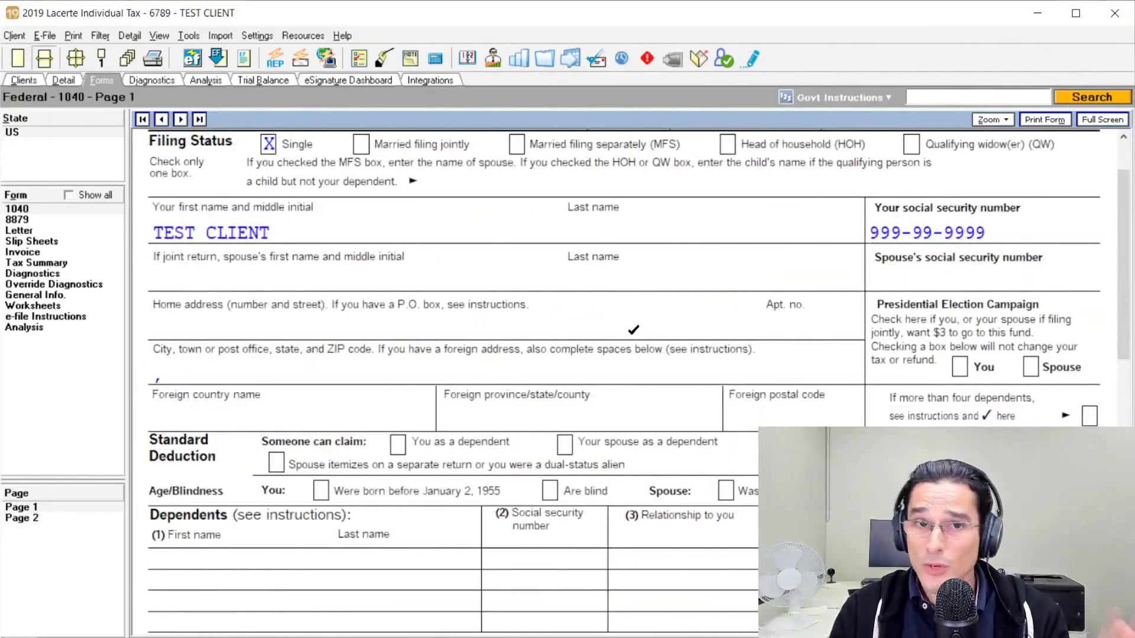
{"action": "scroll", "coordinate": [632, 328], "scroll_direction": "up", "scroll_amount": 2}
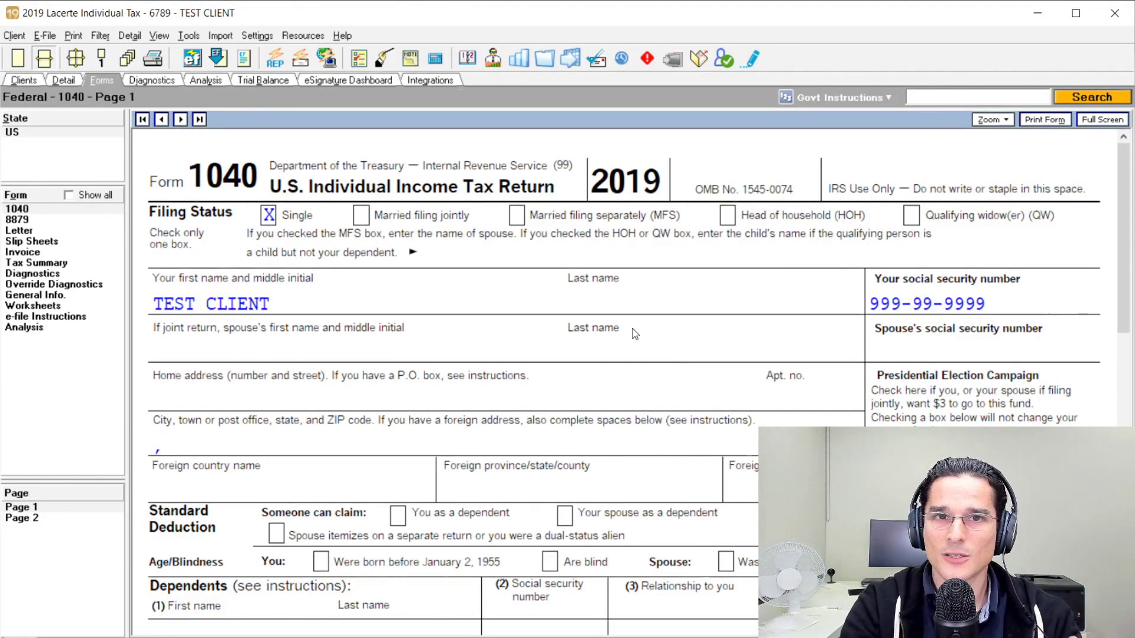
{"action": "scroll", "coordinate": [881, 305], "scroll_direction": "down", "scroll_amount": 2}
{"action": "scroll", "coordinate": [881, 304], "scroll_direction": "down", "scroll_amount": 10}
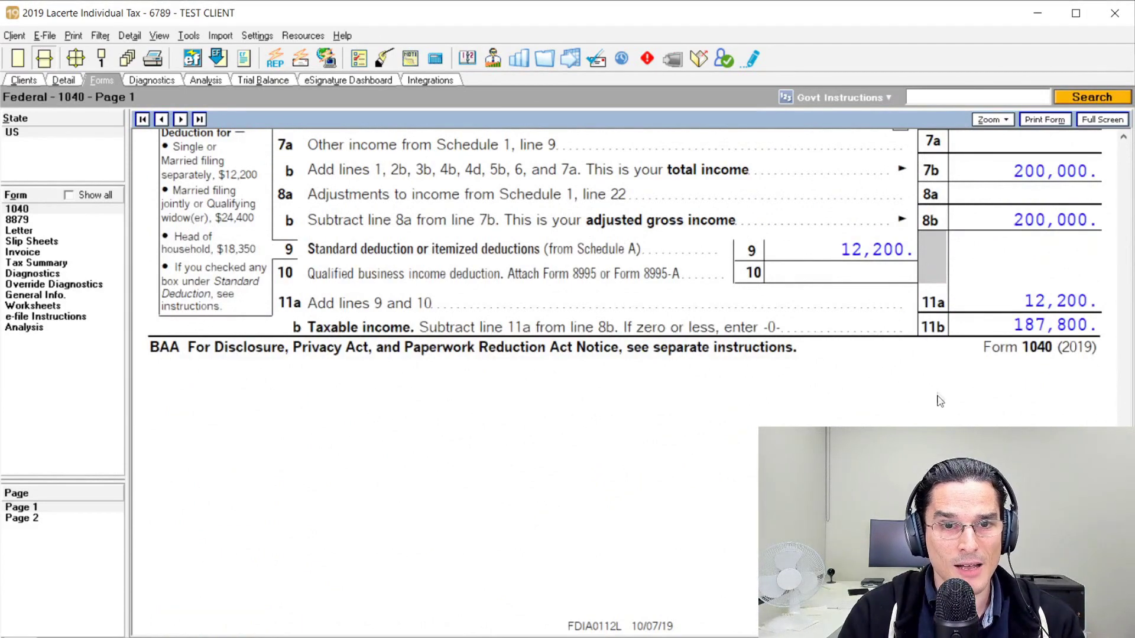
{"action": "scroll", "coordinate": [939, 399], "scroll_direction": "up", "scroll_amount": 12}
{"action": "scroll", "coordinate": [674, 290], "scroll_direction": "down", "scroll_amount": 8}
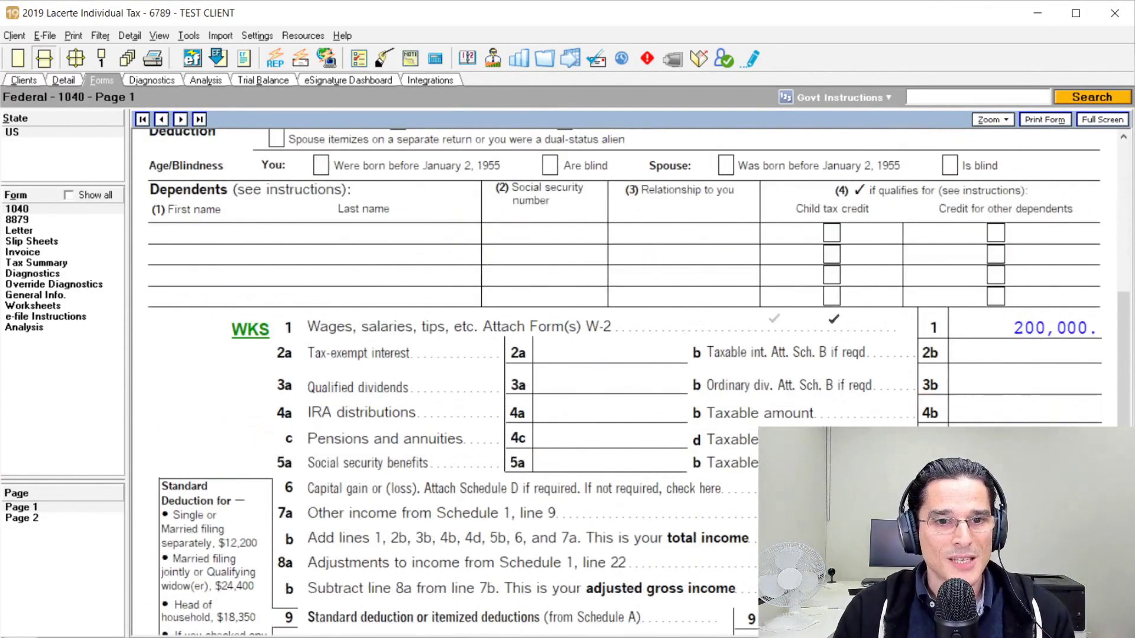
{"action": "scroll", "coordinate": [1039, 374], "scroll_direction": "down", "scroll_amount": 3}
Step: Switch to the Excel workbook and check the salary assumption in B18 and the Scenario 2 withholding estimate in B59
{"action": "key", "text": "alt+Tab"}
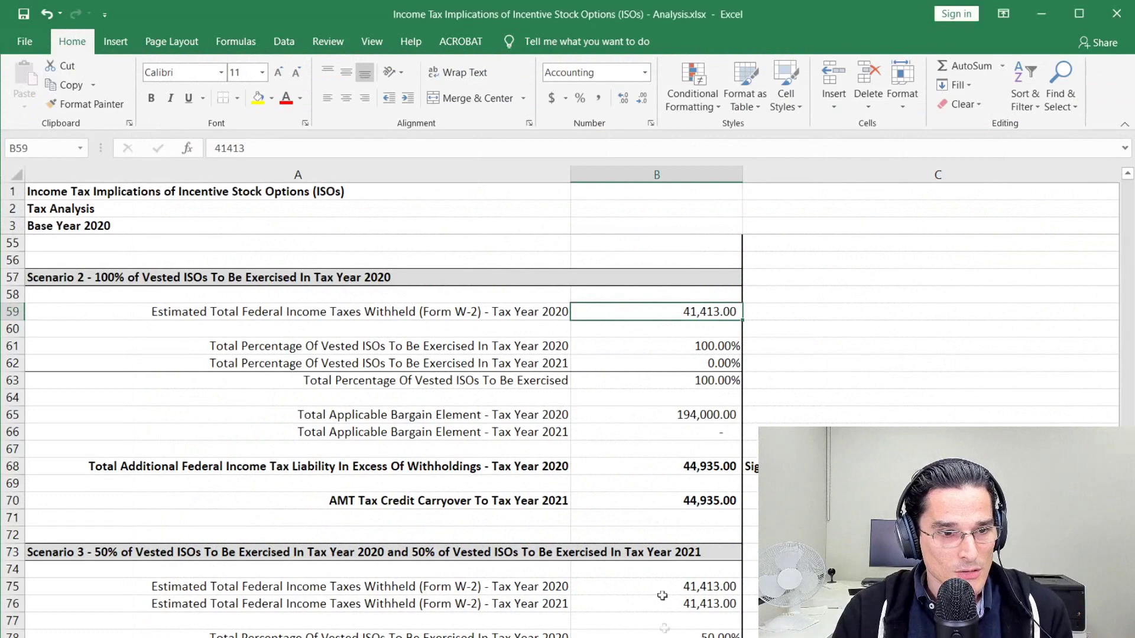
{"action": "scroll", "coordinate": [710, 420], "scroll_direction": "up", "scroll_amount": 15}
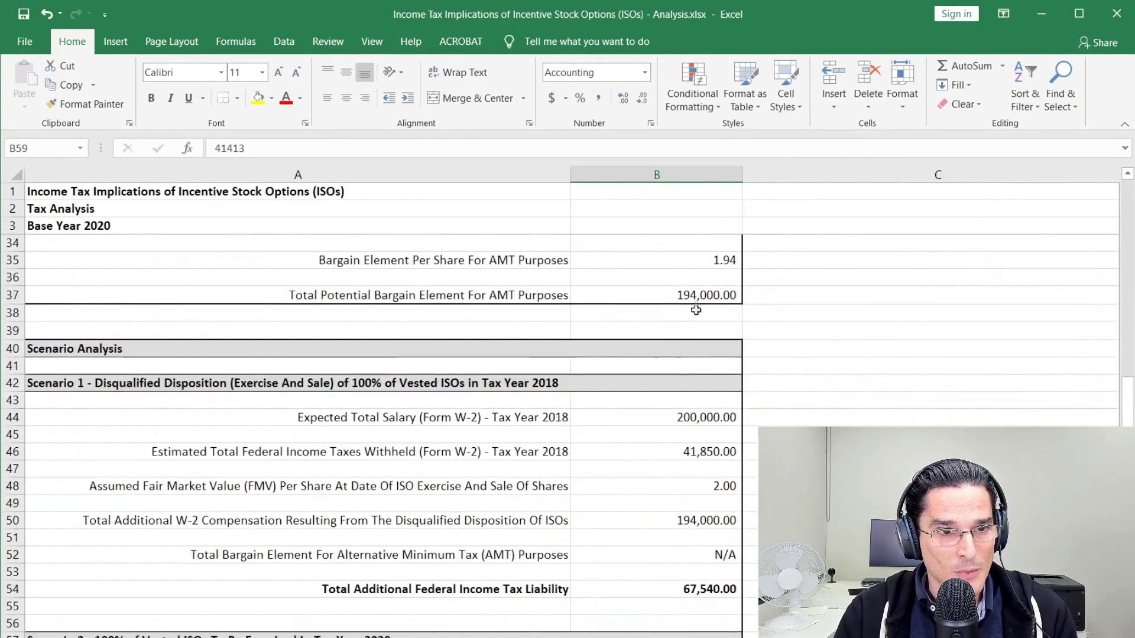
{"action": "left_click", "coordinate": [656, 487]}
{"action": "scroll", "coordinate": [654, 469], "scroll_direction": "down", "scroll_amount": 14}
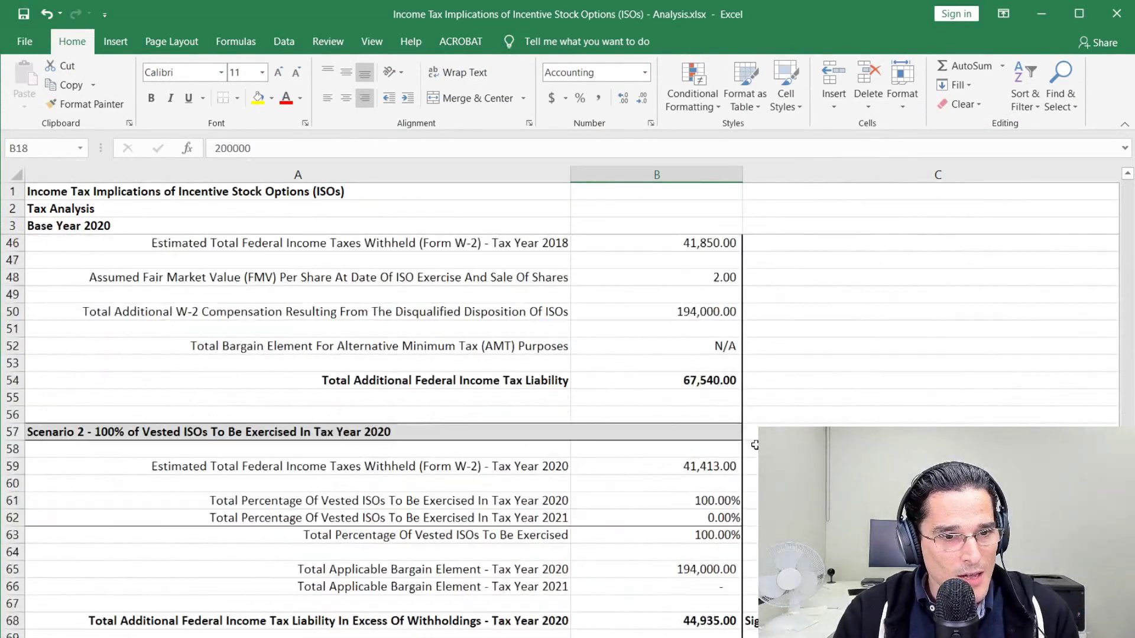
{"action": "left_click", "coordinate": [655, 467]}
Step: Switch to 2019 Lacerte and examine the total tax, withholding, total payments and amount owed lines on Form 1040 page 2
{"action": "key", "text": "alt+Tab"}
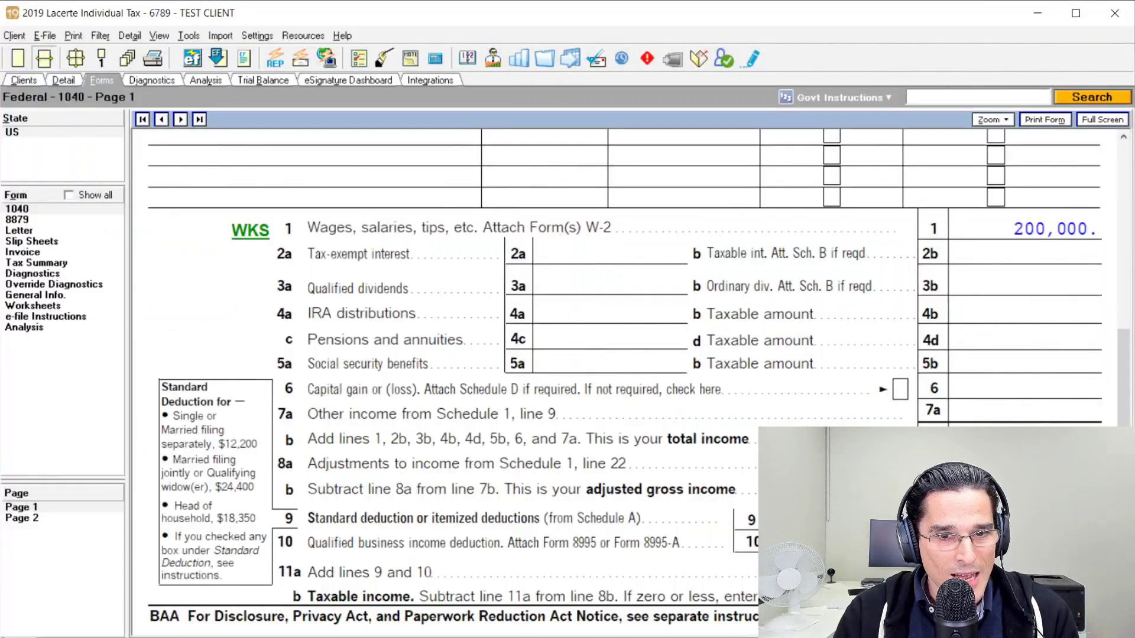
{"action": "scroll", "coordinate": [620, 248], "scroll_direction": "down", "scroll_amount": 3}
{"action": "scroll", "coordinate": [621, 248], "scroll_direction": "down", "scroll_amount": 5}
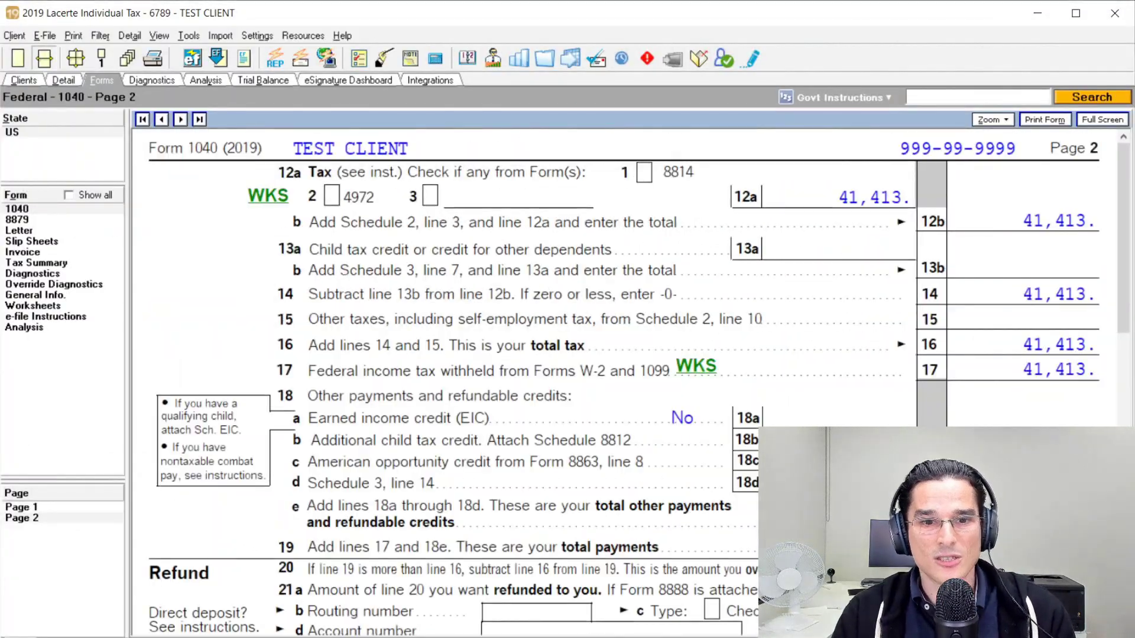
{"action": "scroll", "coordinate": [621, 249], "scroll_direction": "down", "scroll_amount": 5}
{"action": "scroll", "coordinate": [621, 254], "scroll_direction": "up", "scroll_amount": 2}
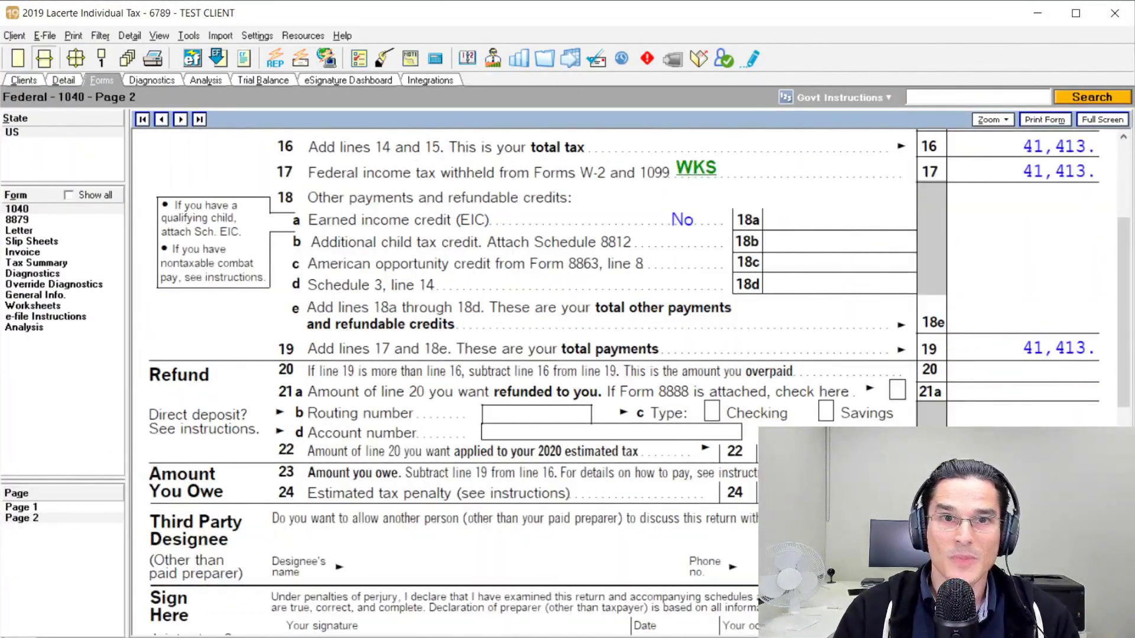
{"action": "left_click", "coordinate": [1088, 364]}
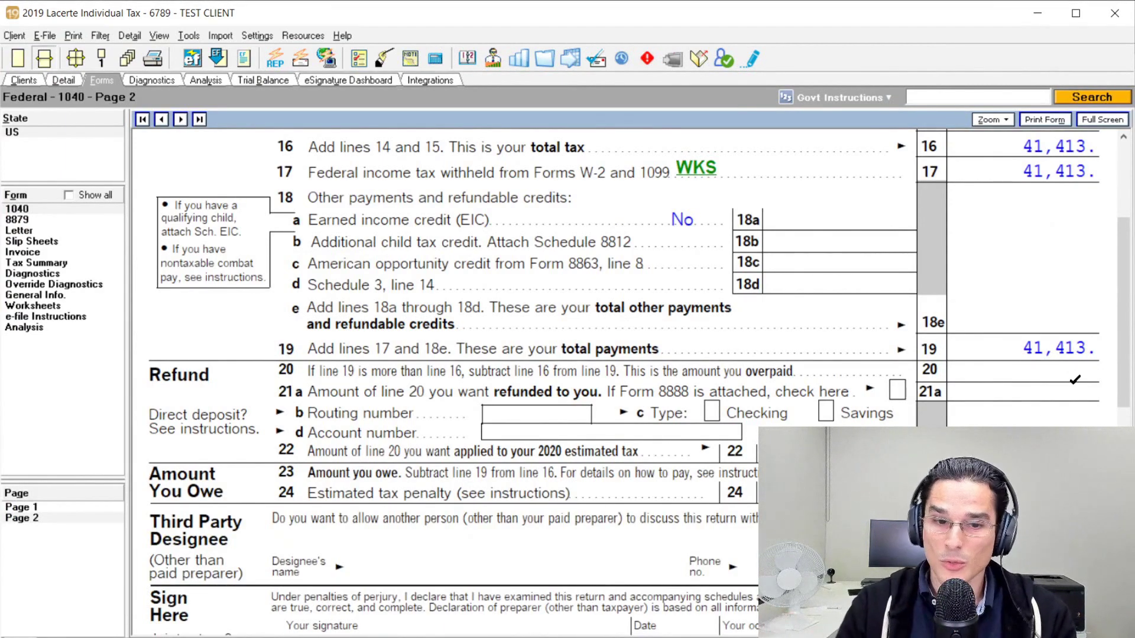
{"action": "scroll", "coordinate": [310, 511], "scroll_direction": "down", "scroll_amount": 4}
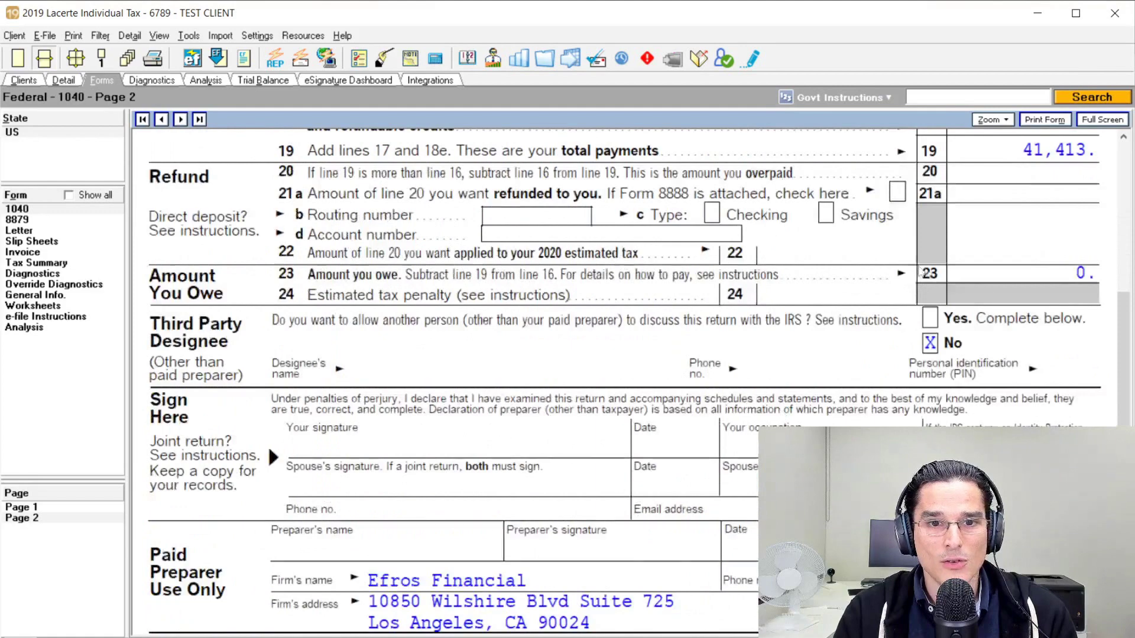
Step: Return to the Excel workbook and review Scenario 2's percentage of vested ISOs exercised in 2020 in B61 and the lines below
{"action": "key", "text": "alt+Tab"}
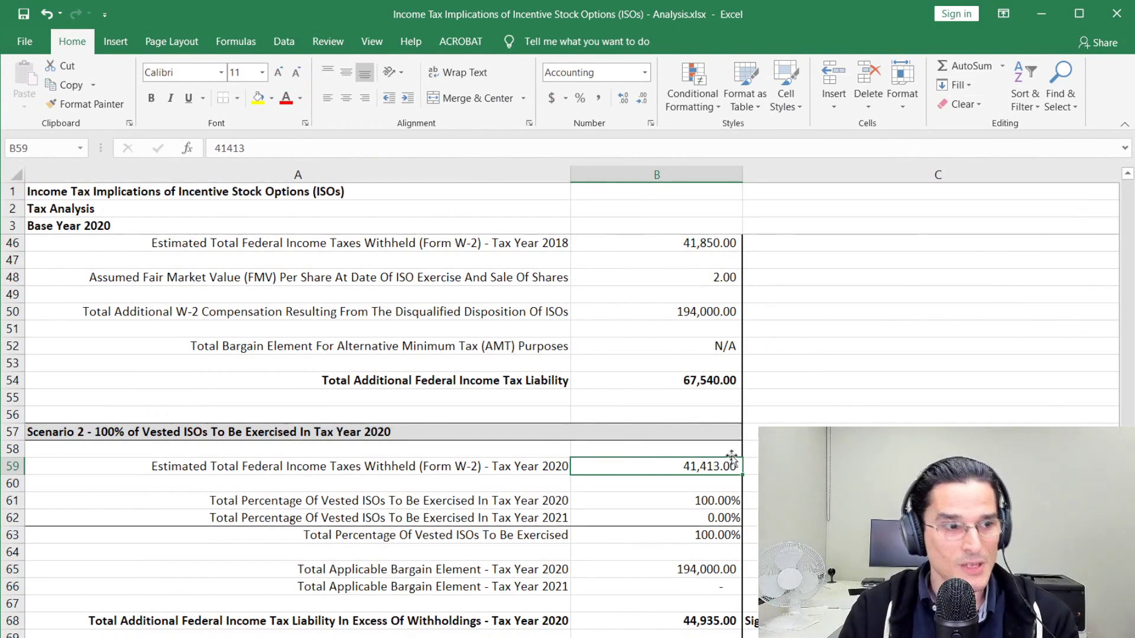
{"action": "left_click", "coordinate": [667, 506]}
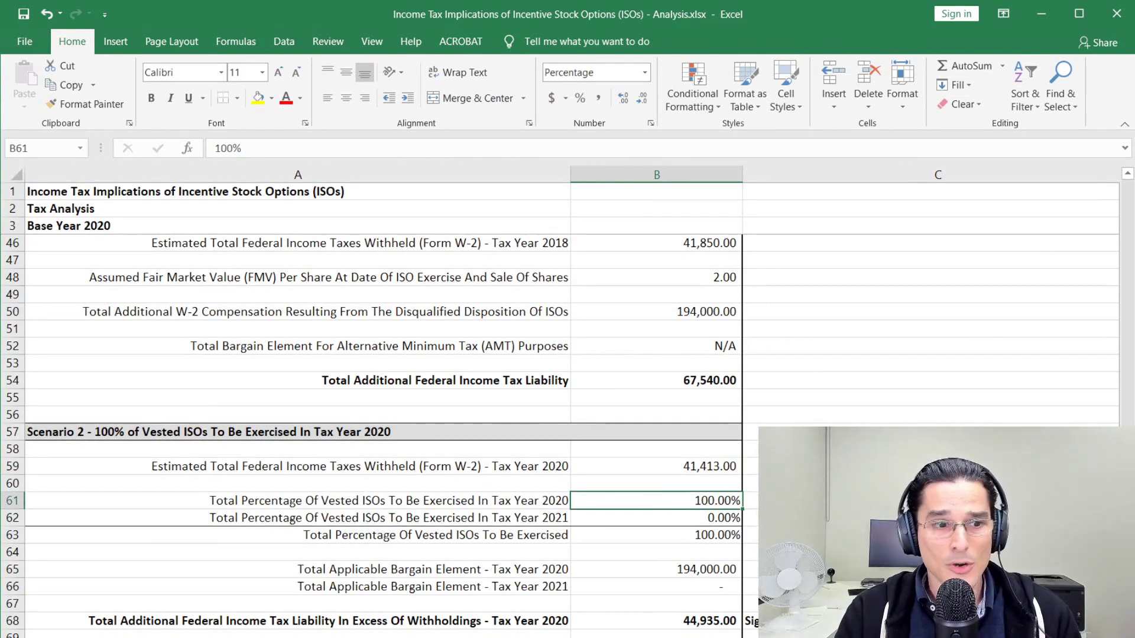
{"action": "scroll", "coordinate": [785, 402], "scroll_direction": "down", "scroll_amount": 3}
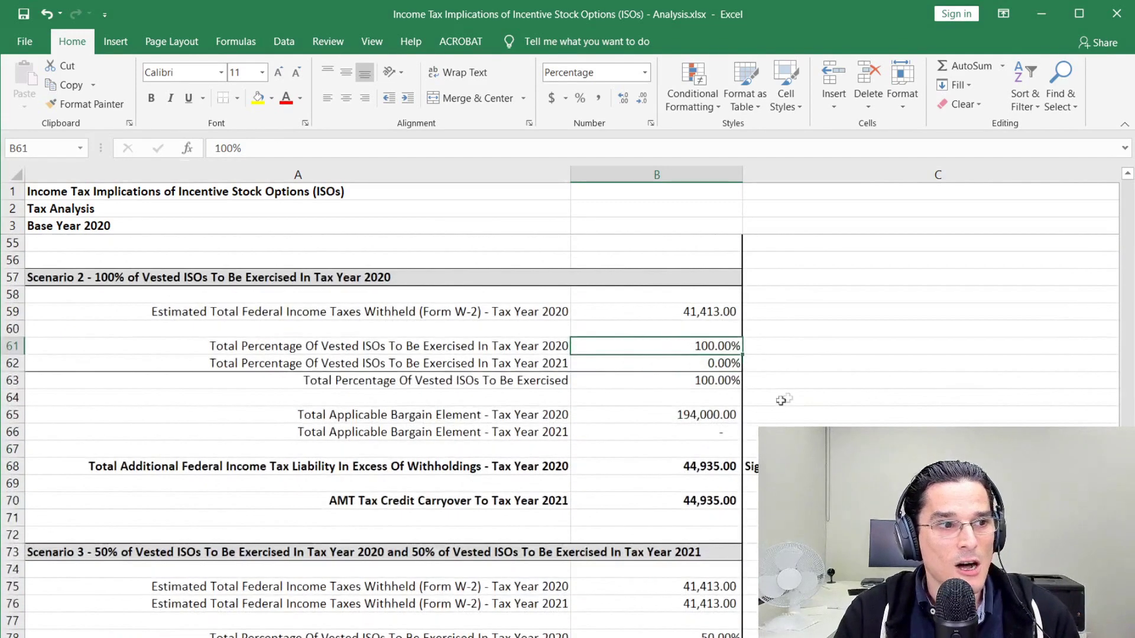
Step: Review the Scenario 2 heading in A57 and the 2020 and 2021 vested ISO exercise percentages in rows 61 and 62
{"action": "left_click", "coordinate": [220, 280]}
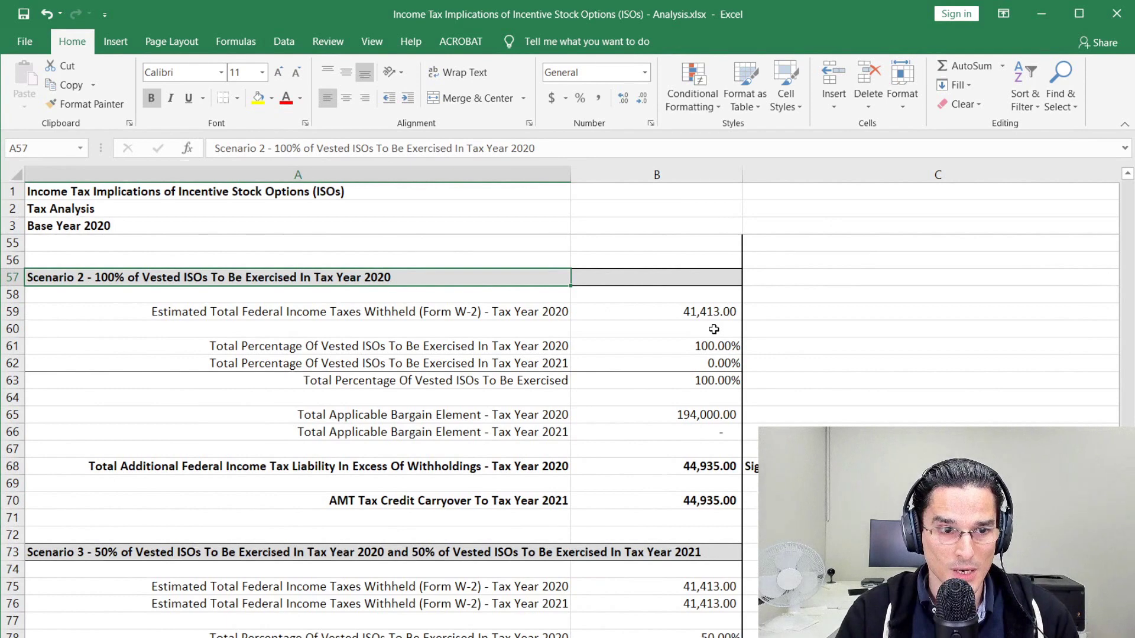
{"action": "left_click_drag", "start_coordinate": [473, 346], "coordinate": [636, 359]}
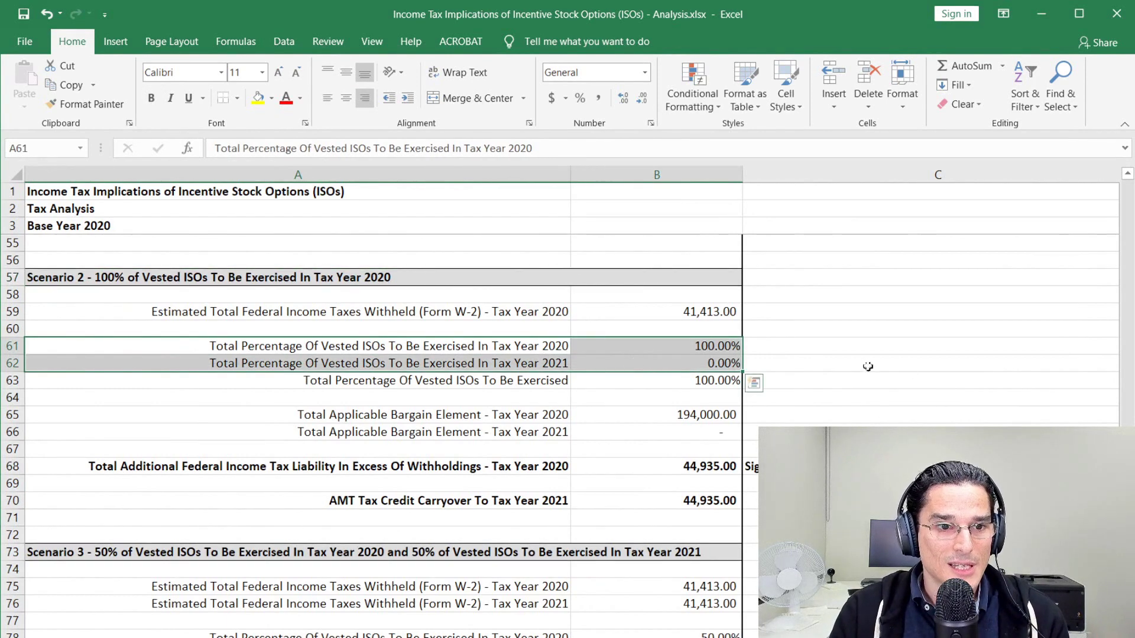
{"action": "left_click", "coordinate": [692, 344]}
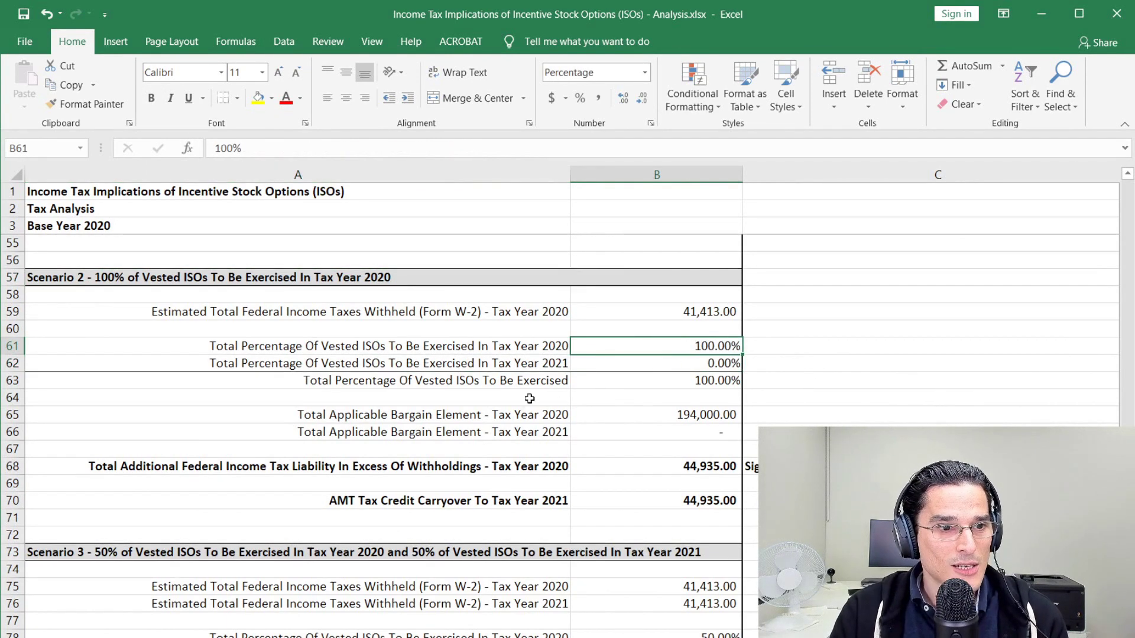
Step: Copy Scenario 2's Total Applicable Bargain Element for Tax Year 2020 from B65
{"action": "left_click", "coordinate": [501, 413]}
{"action": "left_click", "coordinate": [680, 416]}
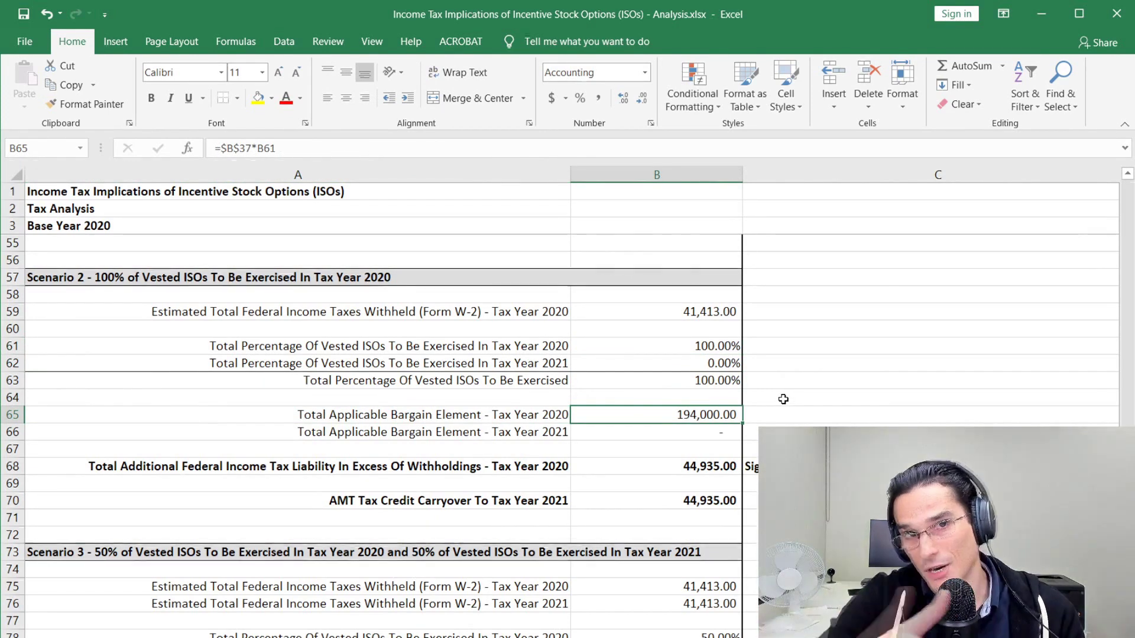
{"action": "key", "text": "ctrl+c"}
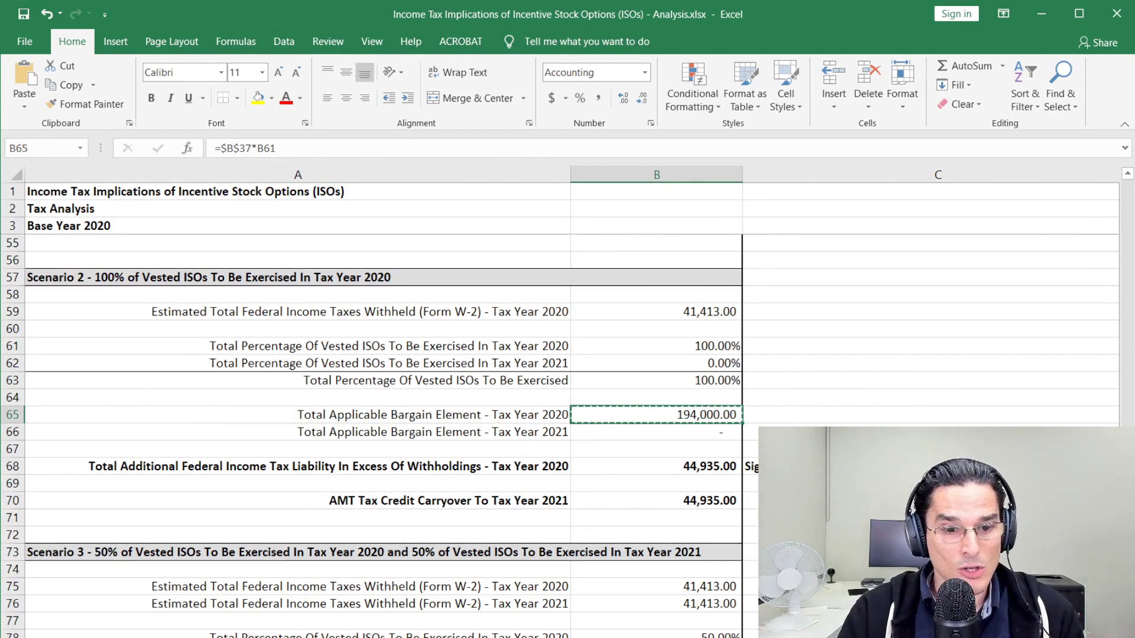
Step: Switch to 2019 Lacerte and paste the copied 194,000 as the Incentive stock options adjustment in the Alternative Minimum Tax (6251) input
{"action": "key", "text": "alt+Tab"}
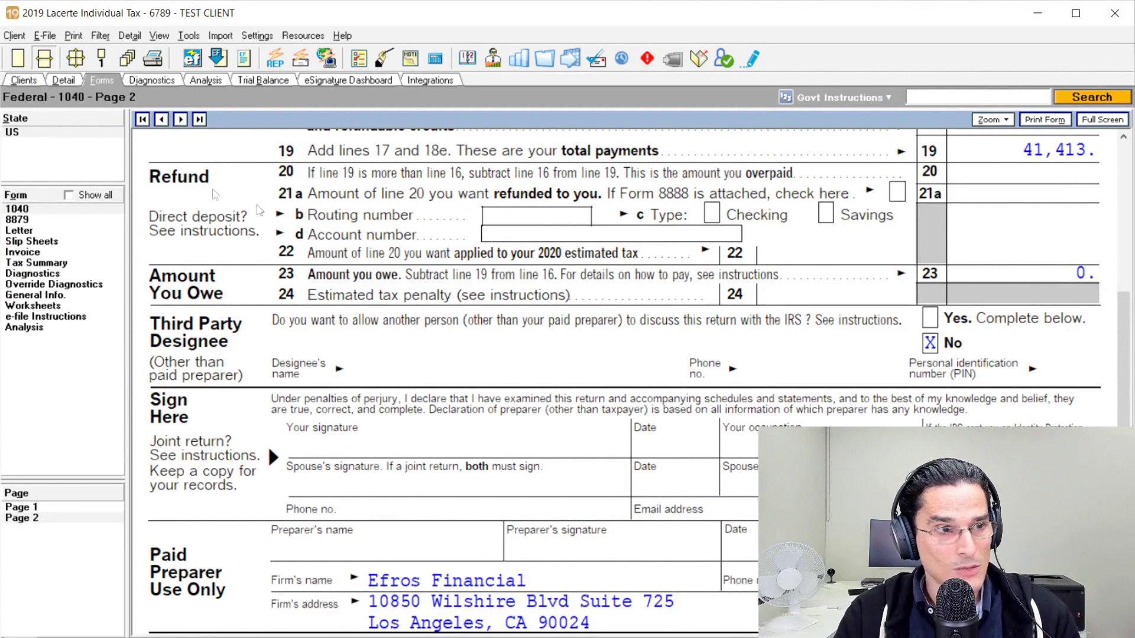
{"action": "left_click", "coordinate": [63, 80]}
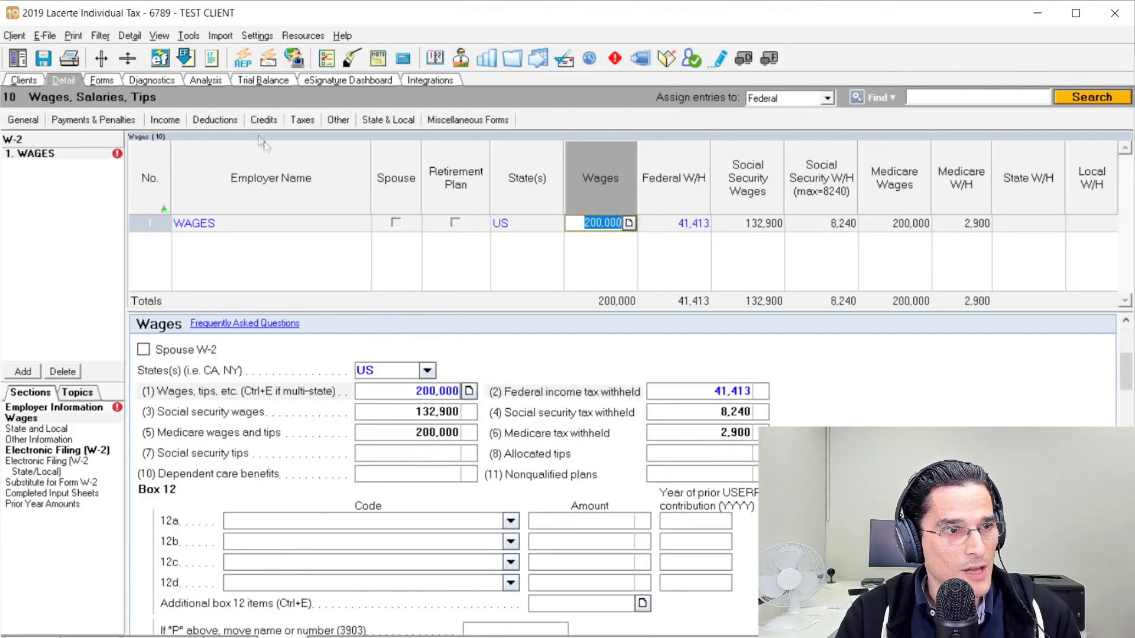
{"action": "mouse_move", "coordinate": [264, 121]}
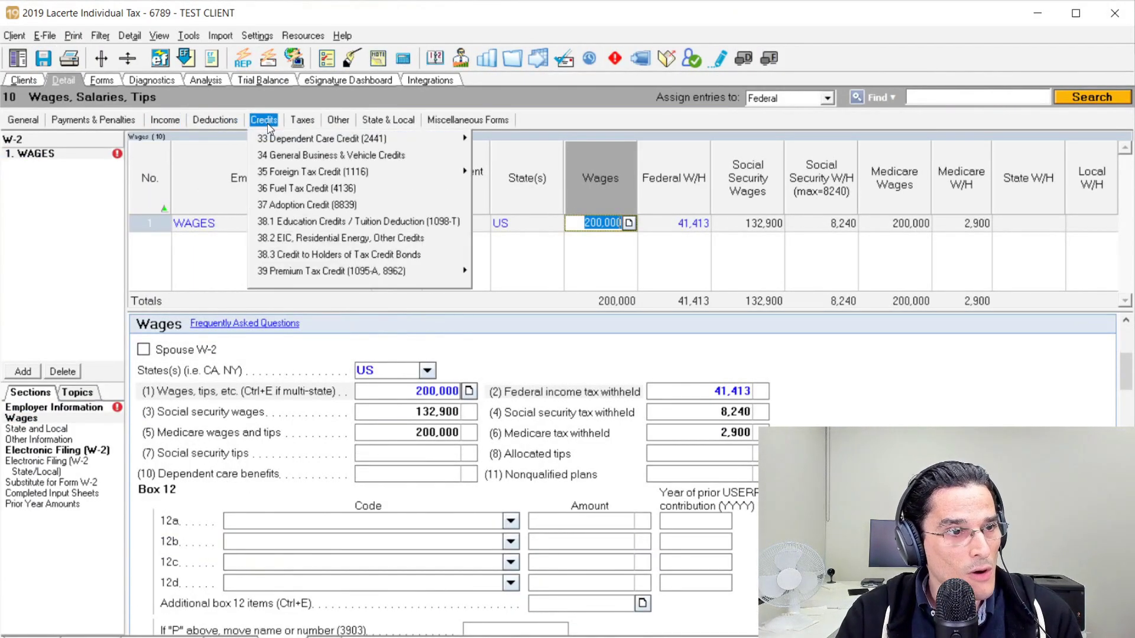
{"action": "mouse_move", "coordinate": [464, 272]}
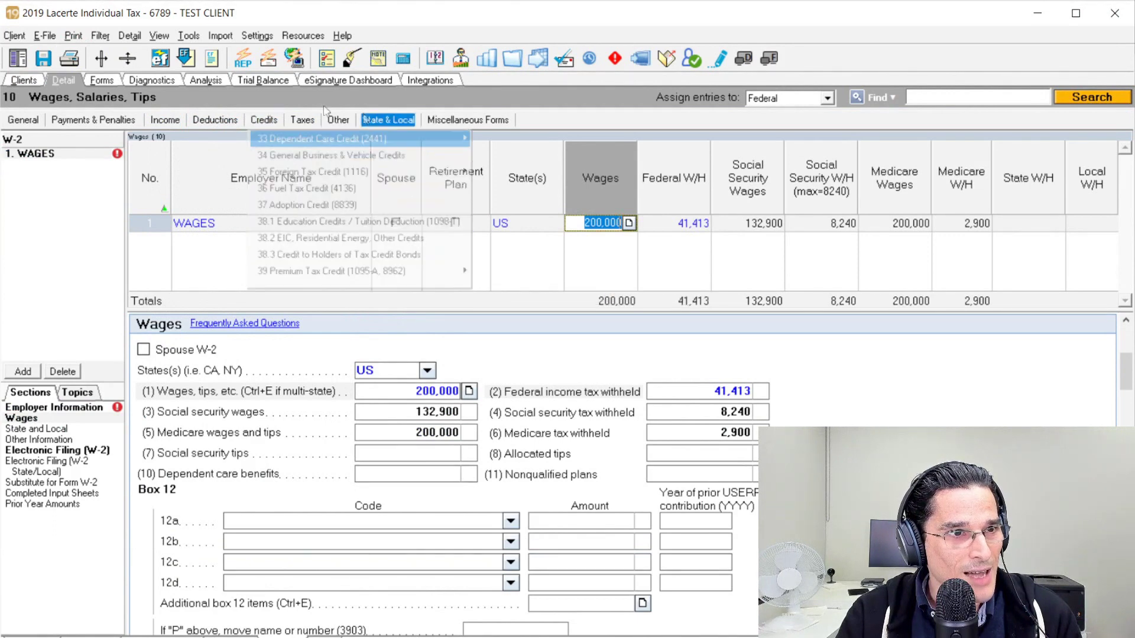
{"action": "left_click", "coordinate": [302, 120]}
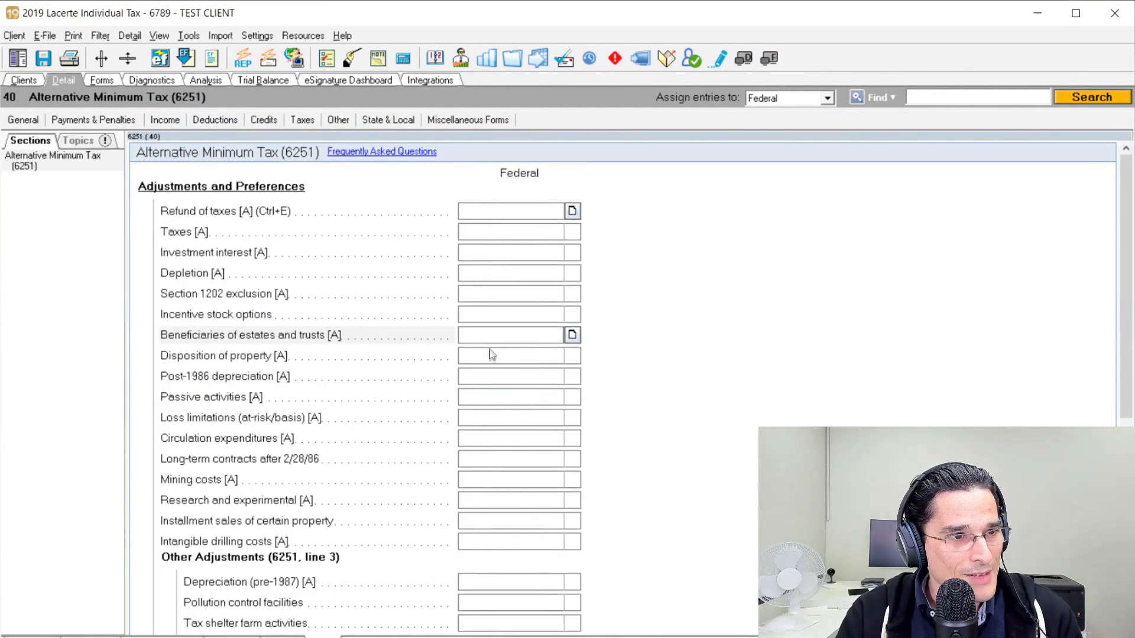
{"action": "left_click", "coordinate": [504, 316]}
{"action": "key", "text": "ctrl+v"}
{"action": "key", "text": "Return"}
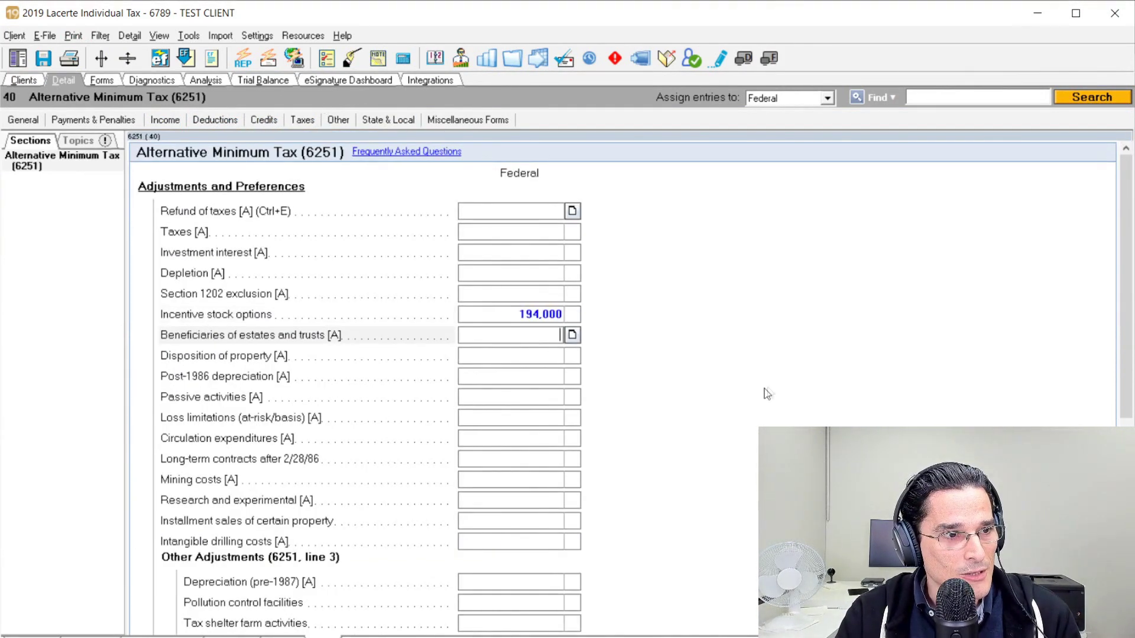
Step: Examine the updated Form 1040, from wages and taxable income on page 1 to total tax and withholding on page 2
{"action": "left_click", "coordinate": [102, 80]}
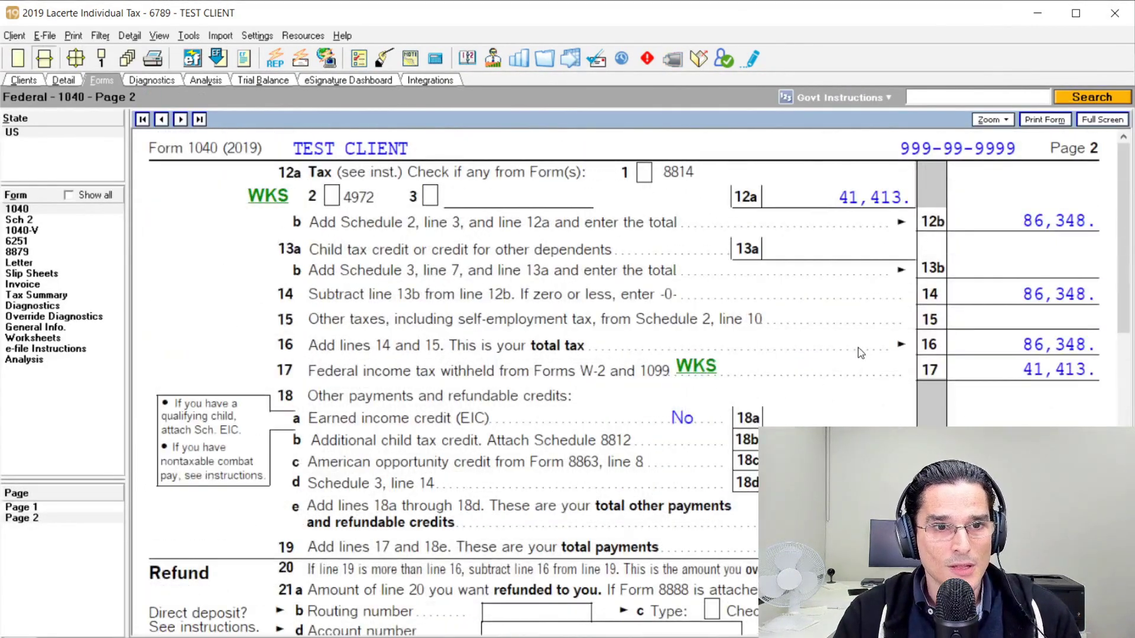
{"action": "scroll", "coordinate": [857, 355], "scroll_direction": "up", "scroll_amount": 10}
{"action": "scroll", "coordinate": [859, 346], "scroll_direction": "down", "scroll_amount": 2}
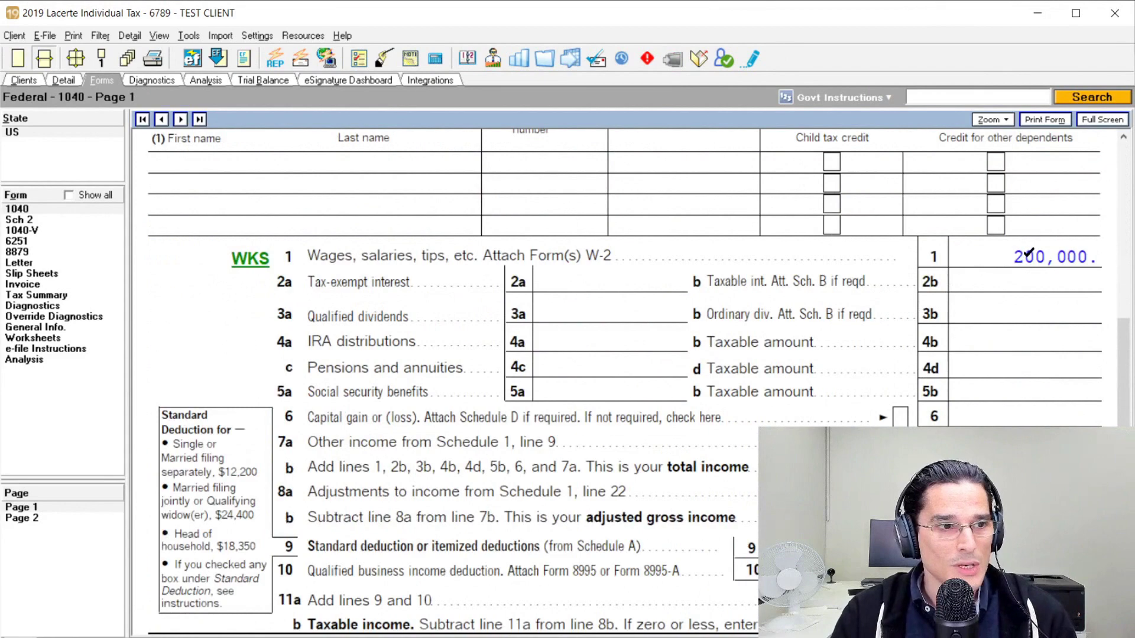
{"action": "scroll", "coordinate": [1080, 264], "scroll_direction": "down", "scroll_amount": 3}
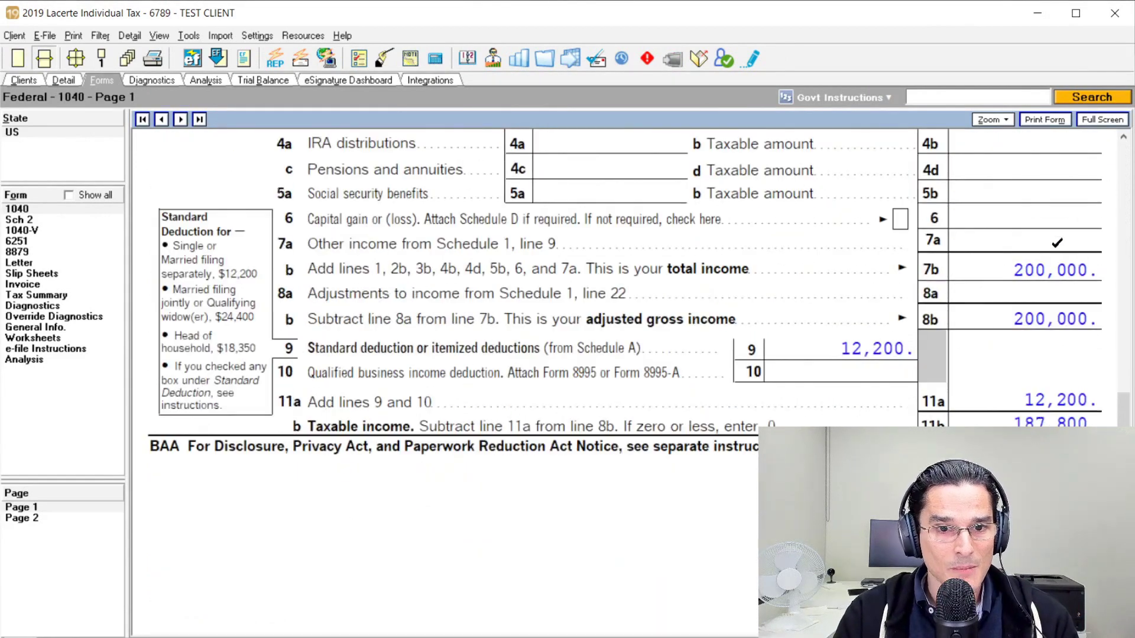
{"action": "scroll", "coordinate": [769, 380], "scroll_direction": "down", "scroll_amount": 4}
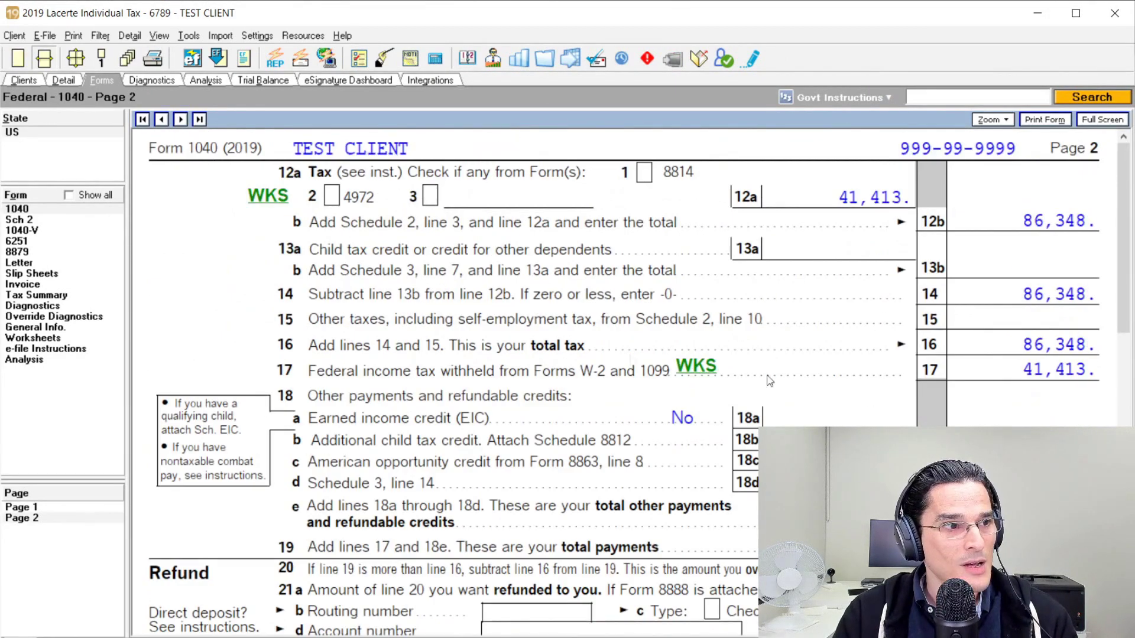
Step: Check the alternative minimum tax line on Schedule 2 and the opening lines of Part I on Form 6251
{"action": "left_click", "coordinate": [44, 221]}
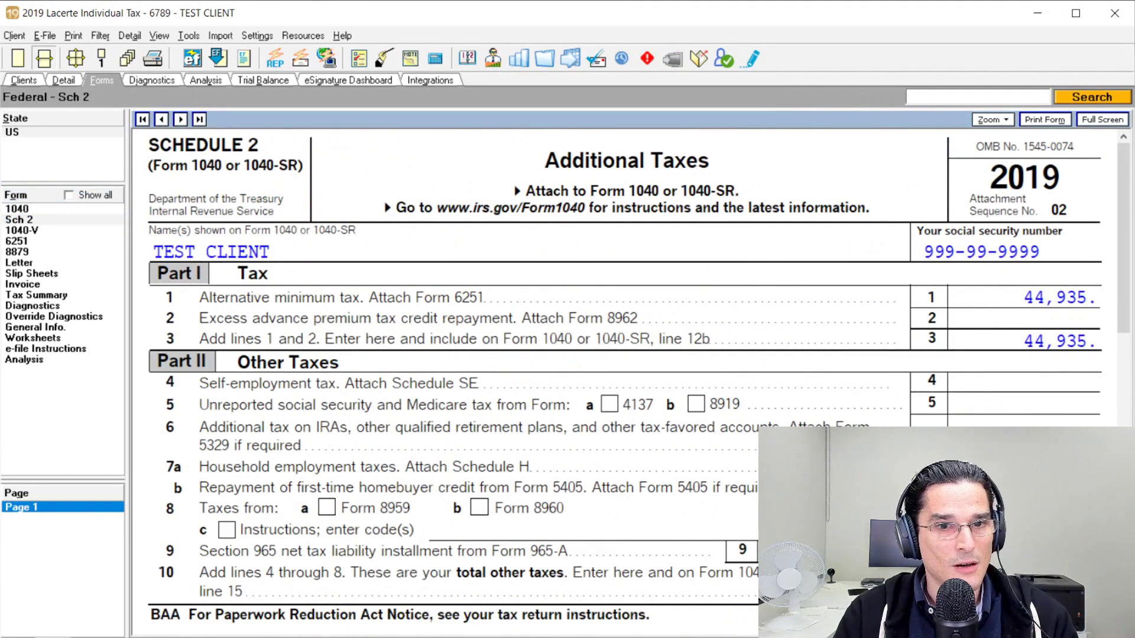
{"action": "left_click", "coordinate": [1063, 319]}
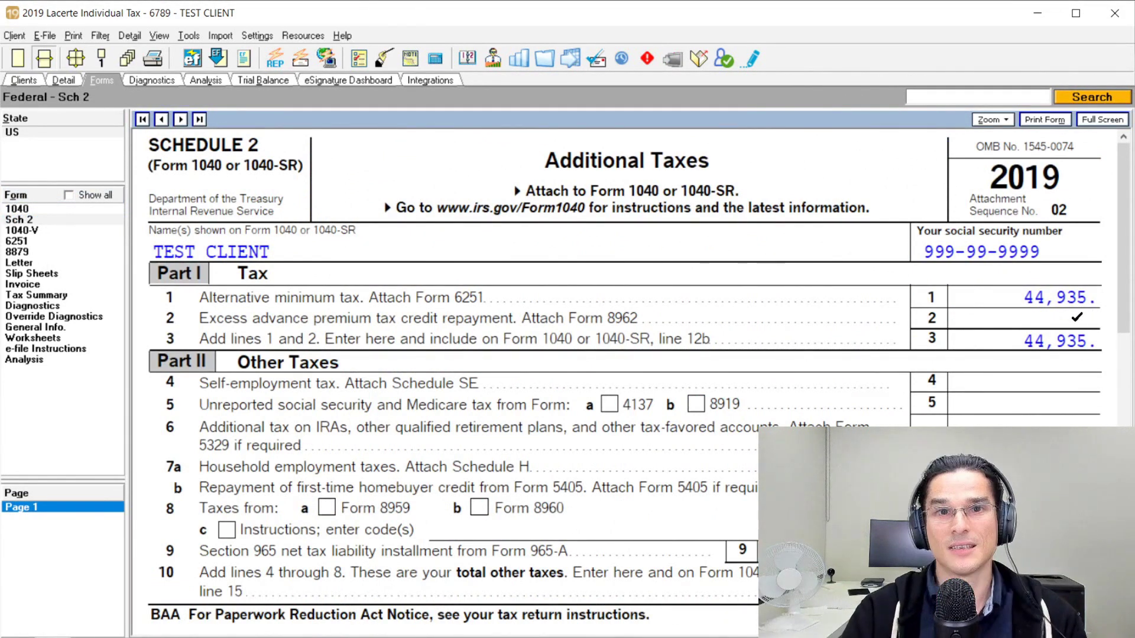
{"action": "left_click", "coordinate": [48, 241]}
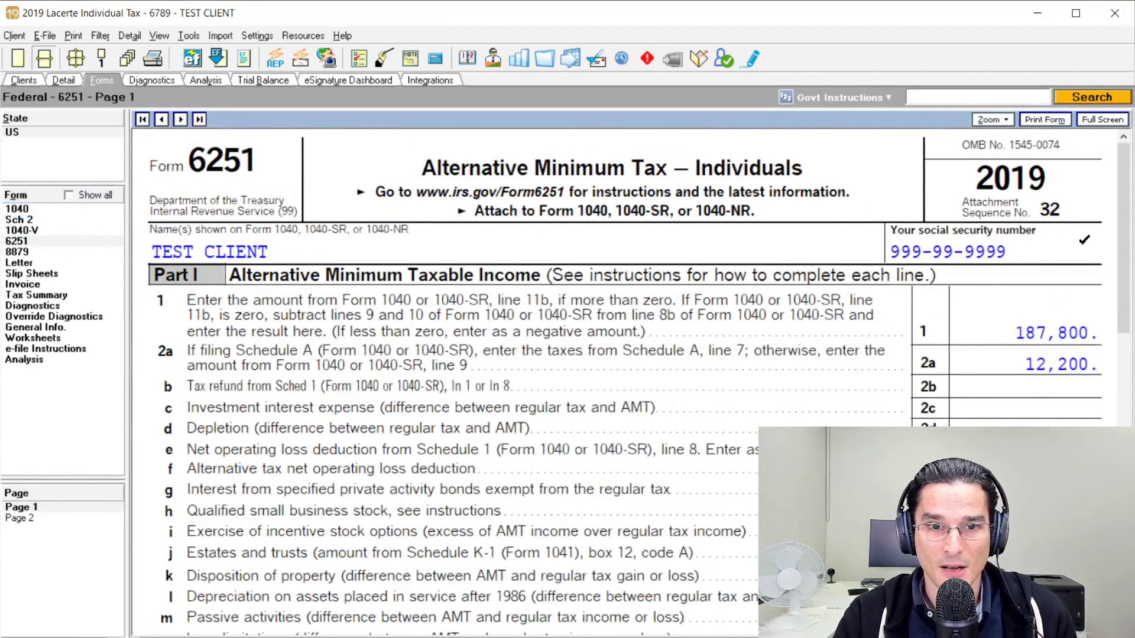
{"action": "scroll", "coordinate": [1084, 240], "scroll_direction": "down", "scroll_amount": 2}
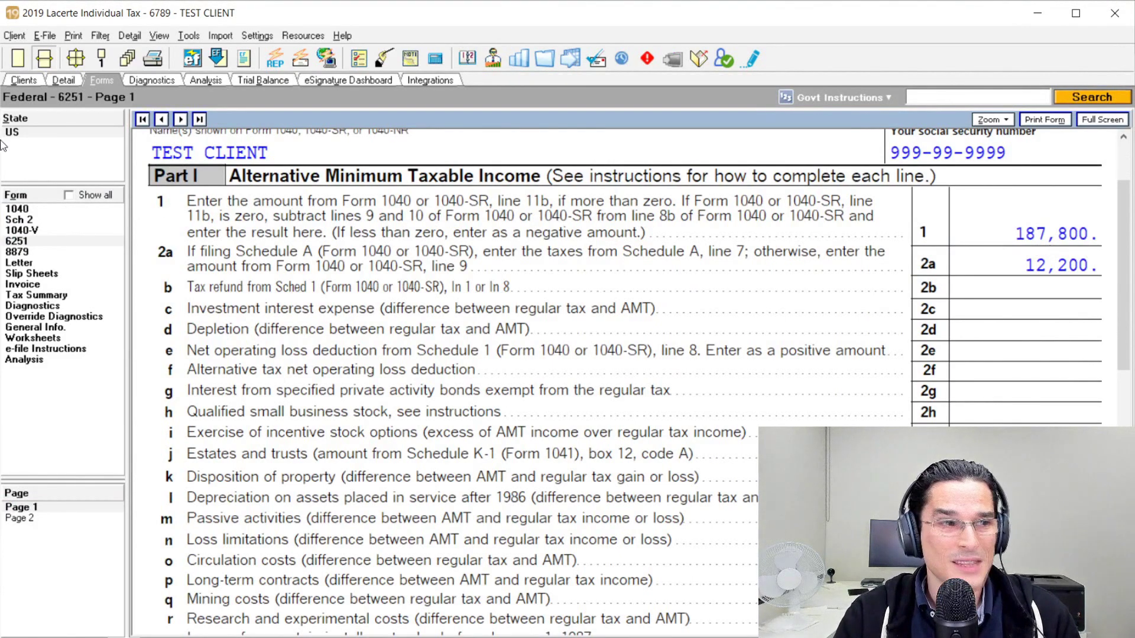
Step: Return to Form 1040 page 1 and check the standard deduction and taxable income lines
{"action": "left_click", "coordinate": [16, 209]}
{"action": "scroll", "coordinate": [927, 381], "scroll_direction": "down", "scroll_amount": 10}
{"action": "scroll", "coordinate": [927, 381], "scroll_direction": "down", "scroll_amount": 3}
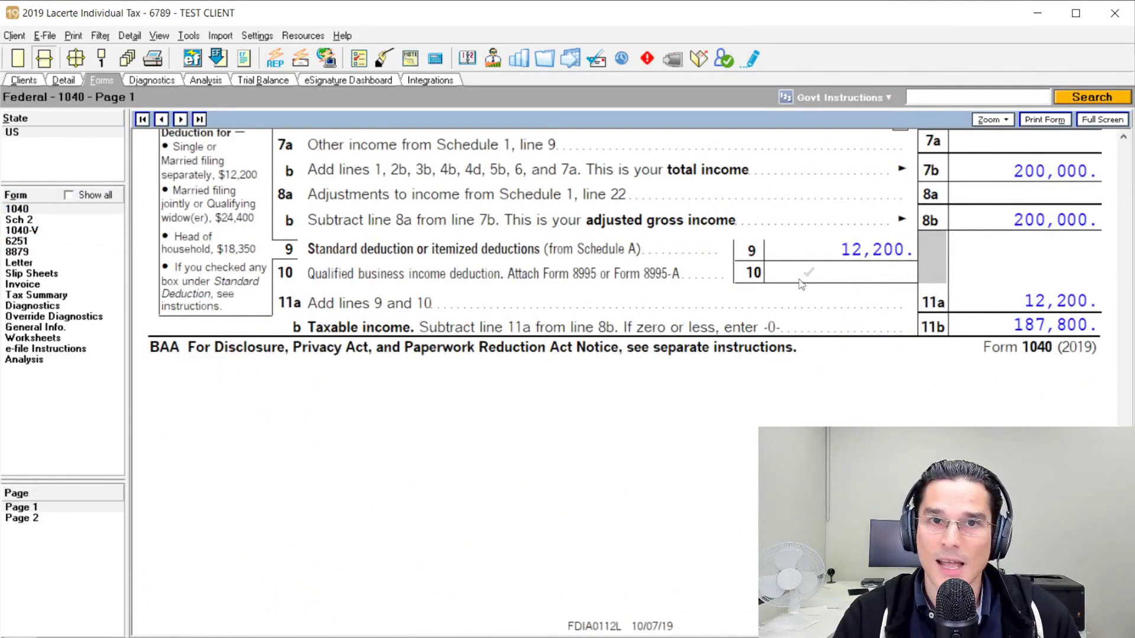
Step: Examine Form 6251 from the taxable income and incentive stock option lines through the exemption and tentative minimum tax calculation
{"action": "left_click", "coordinate": [33, 241]}
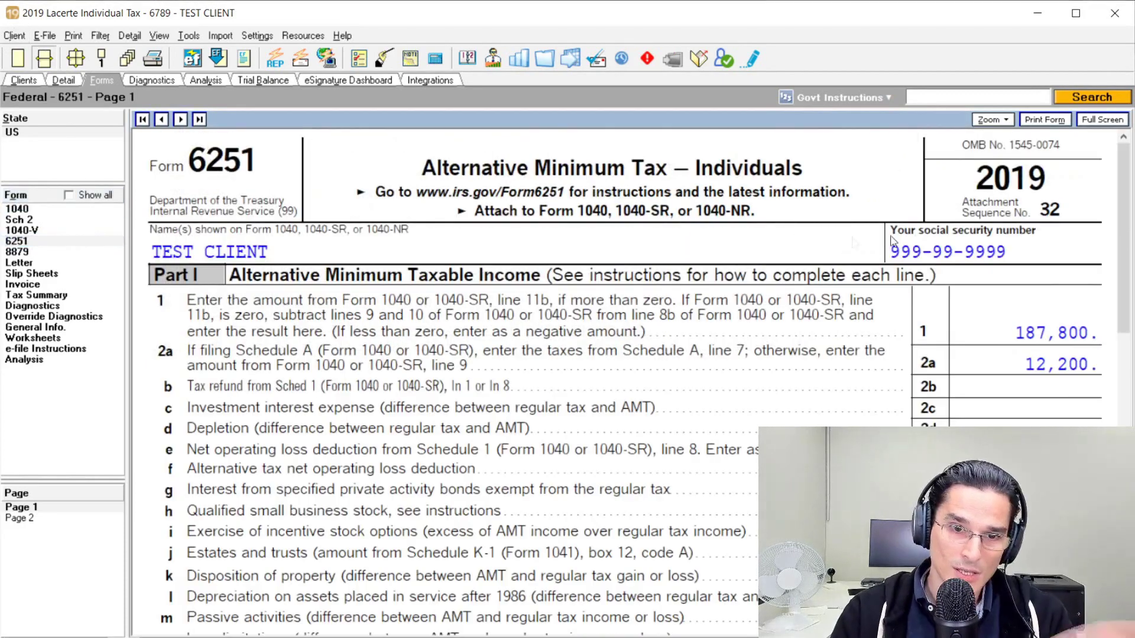
{"action": "scroll", "coordinate": [856, 242], "scroll_direction": "down", "scroll_amount": 2}
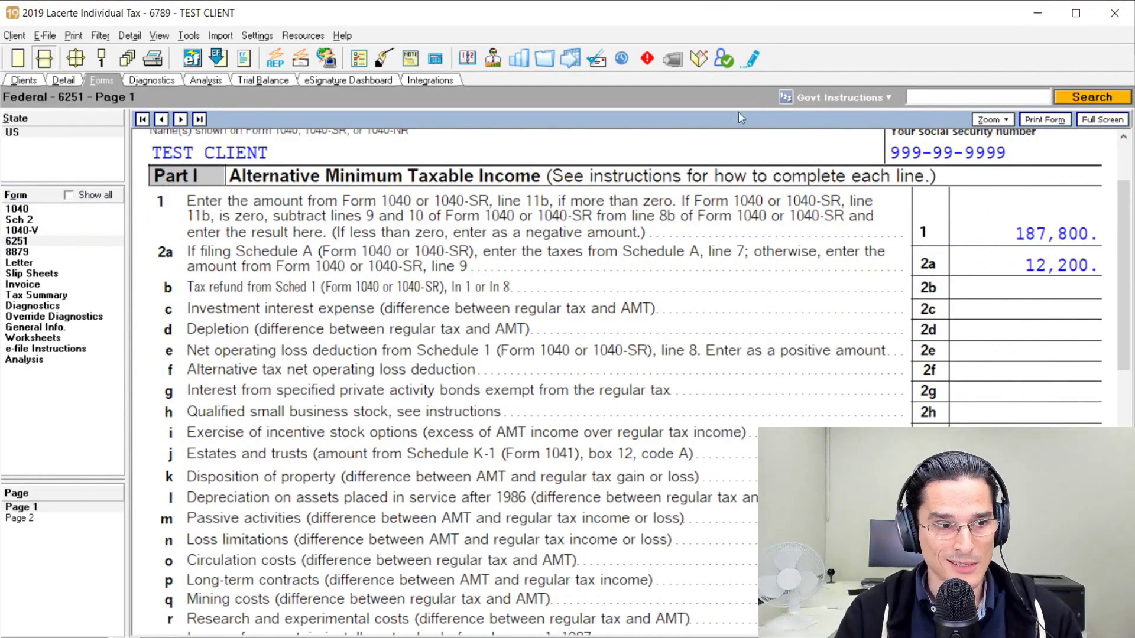
{"action": "scroll", "coordinate": [622, 316], "scroll_direction": "down", "scroll_amount": 2}
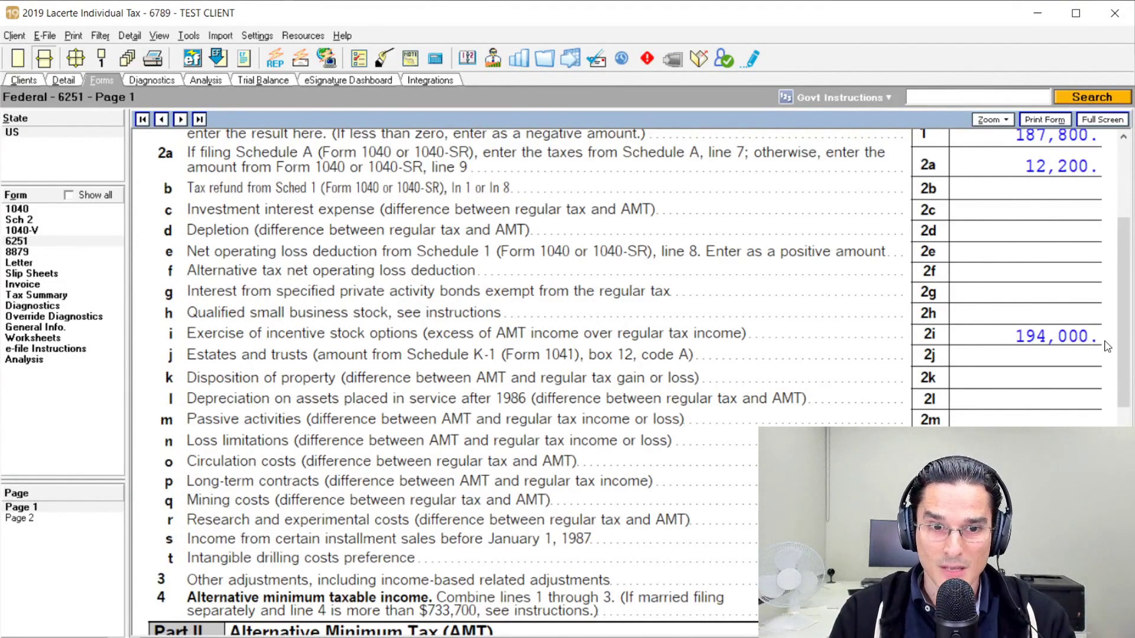
{"action": "scroll", "coordinate": [1065, 343], "scroll_direction": "down", "scroll_amount": 8}
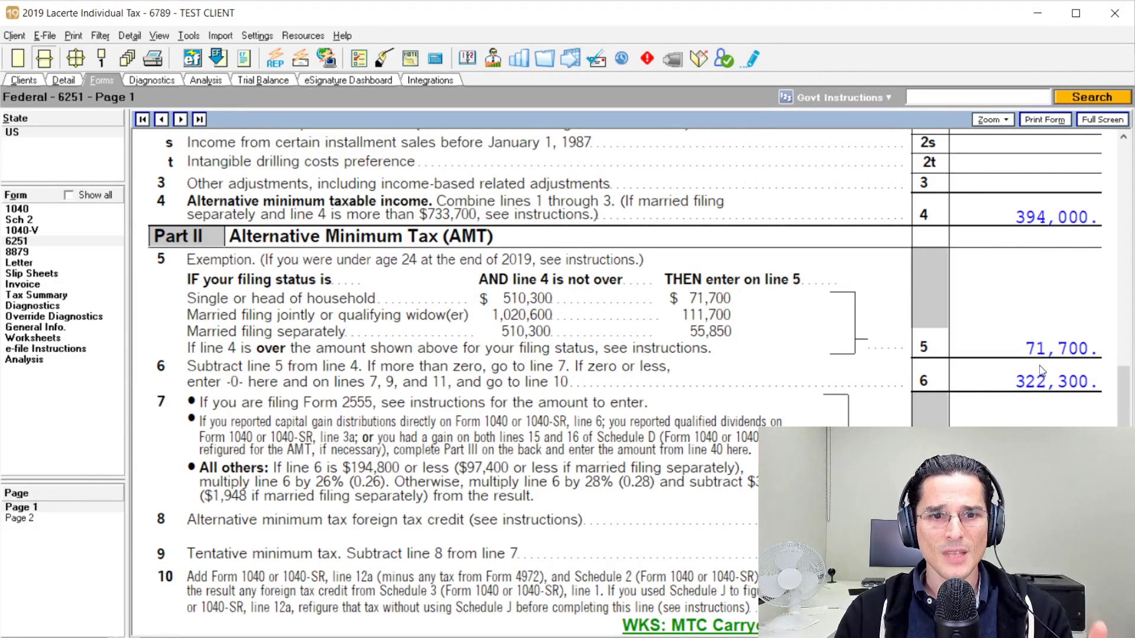
{"action": "scroll", "coordinate": [1042, 367], "scroll_direction": "down", "scroll_amount": 3}
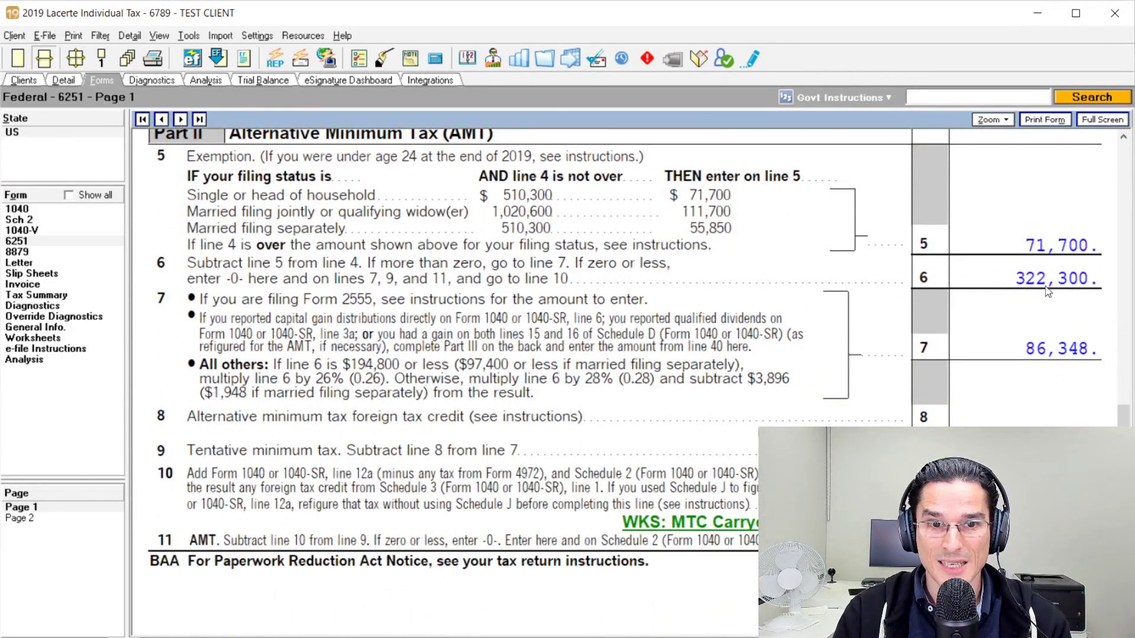
{"action": "scroll", "coordinate": [1084, 299], "scroll_direction": "down", "scroll_amount": 1}
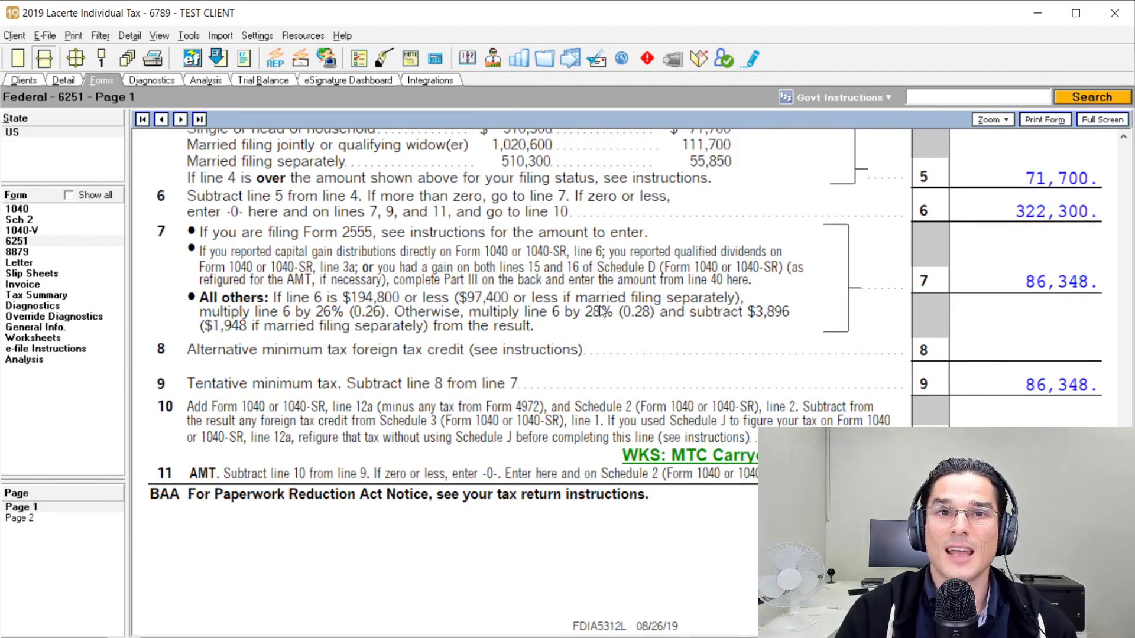
Step: Verify Form 6251 line 7 in the Windows Calculator by computing 322300 × 0.28 − 3896, and close the calculator
{"action": "key", "text": "super"}
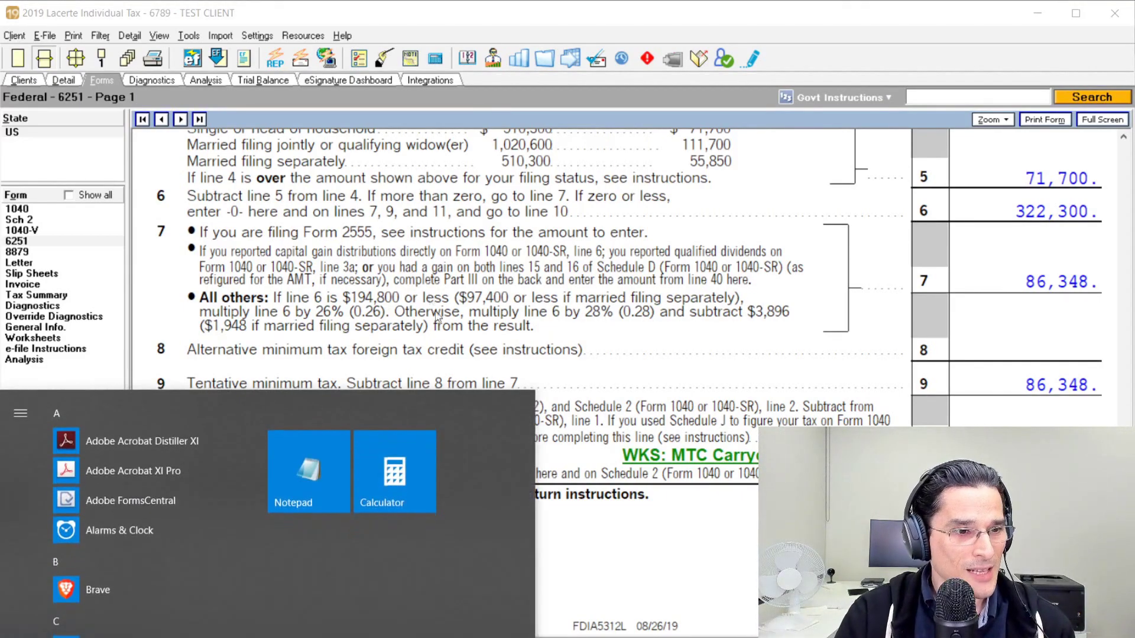
{"action": "left_click", "coordinate": [384, 470]}
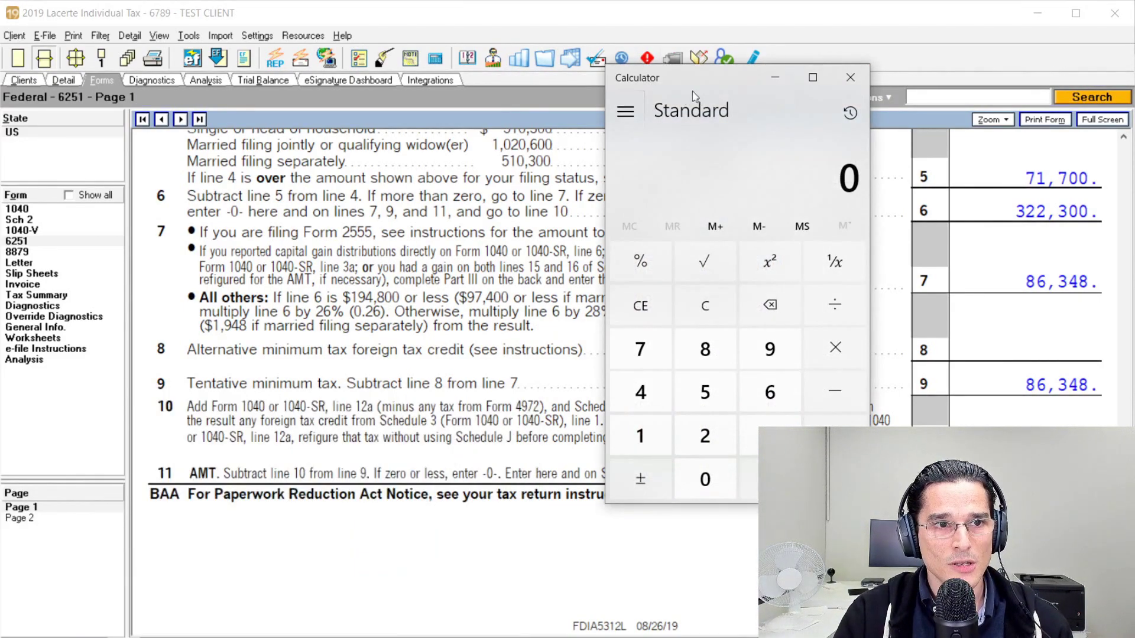
{"action": "left_click_drag", "start_coordinate": [697, 88], "coordinate": [495, 136]}
{"action": "type", "text": "322300*0.28"}
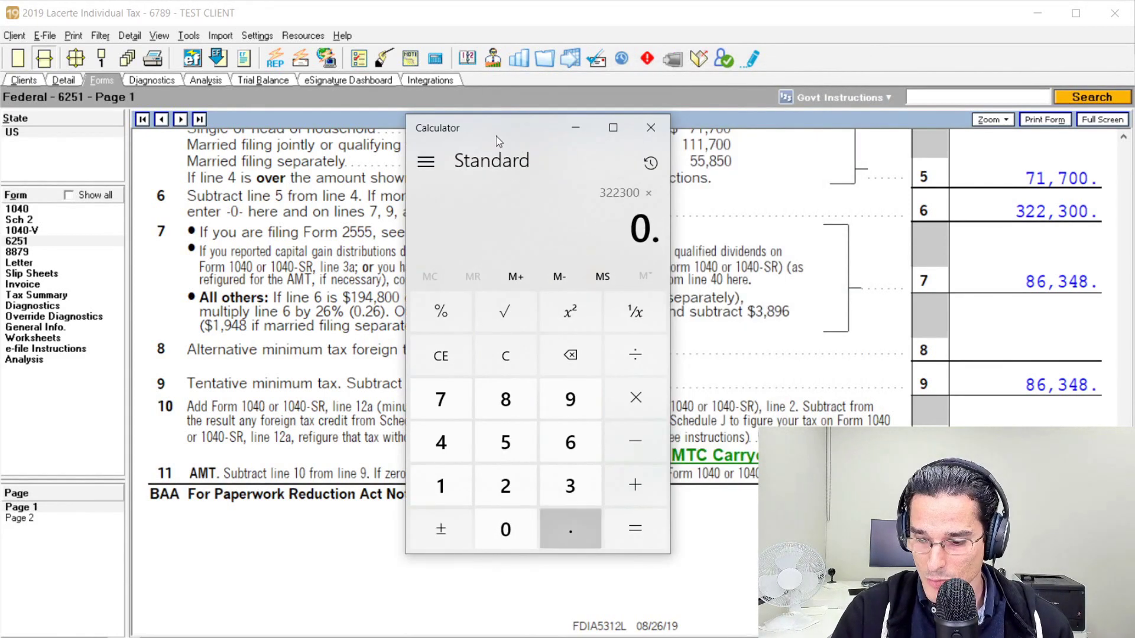
{"action": "type", "text": "-"}
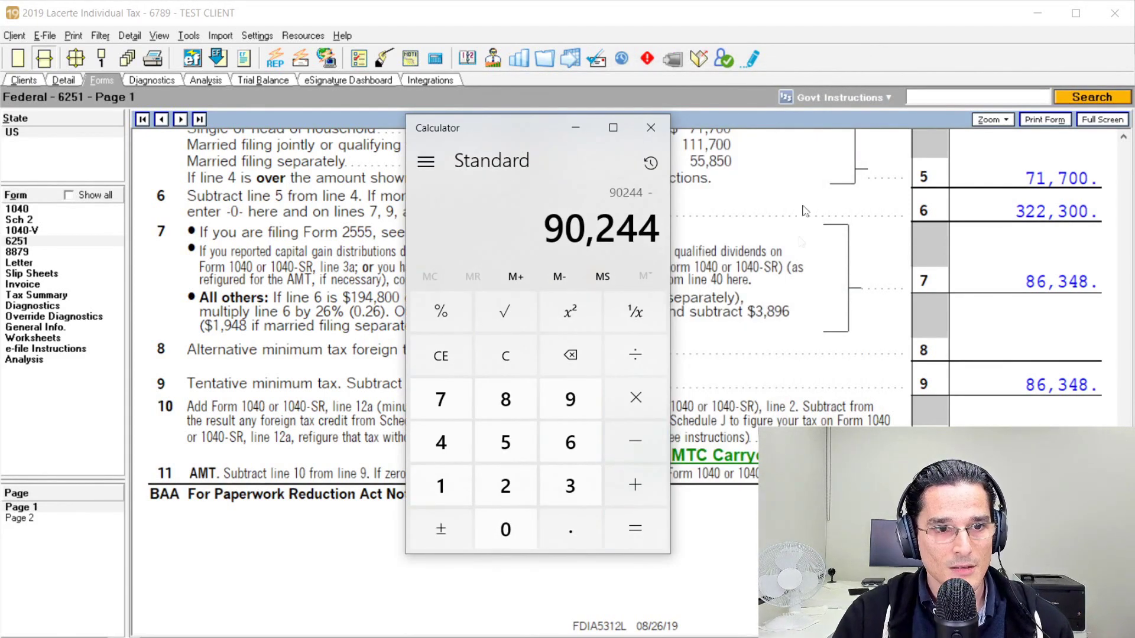
{"action": "left_click_drag", "start_coordinate": [486, 128], "coordinate": [360, 152]}
{"action": "type", "text": "3896="}
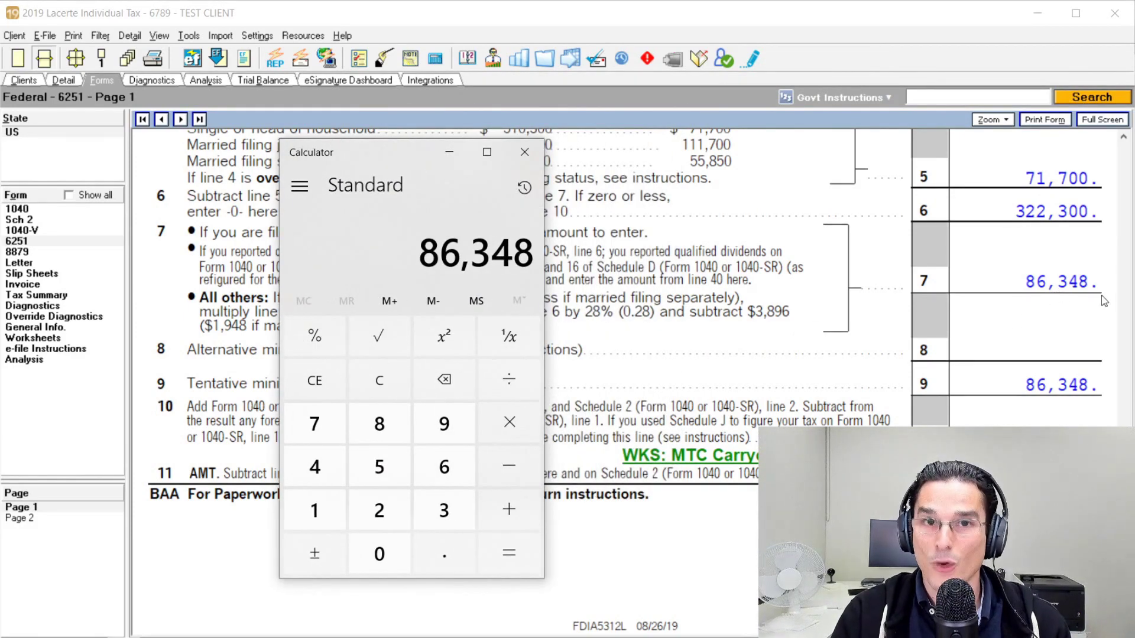
{"action": "left_click", "coordinate": [524, 152]}
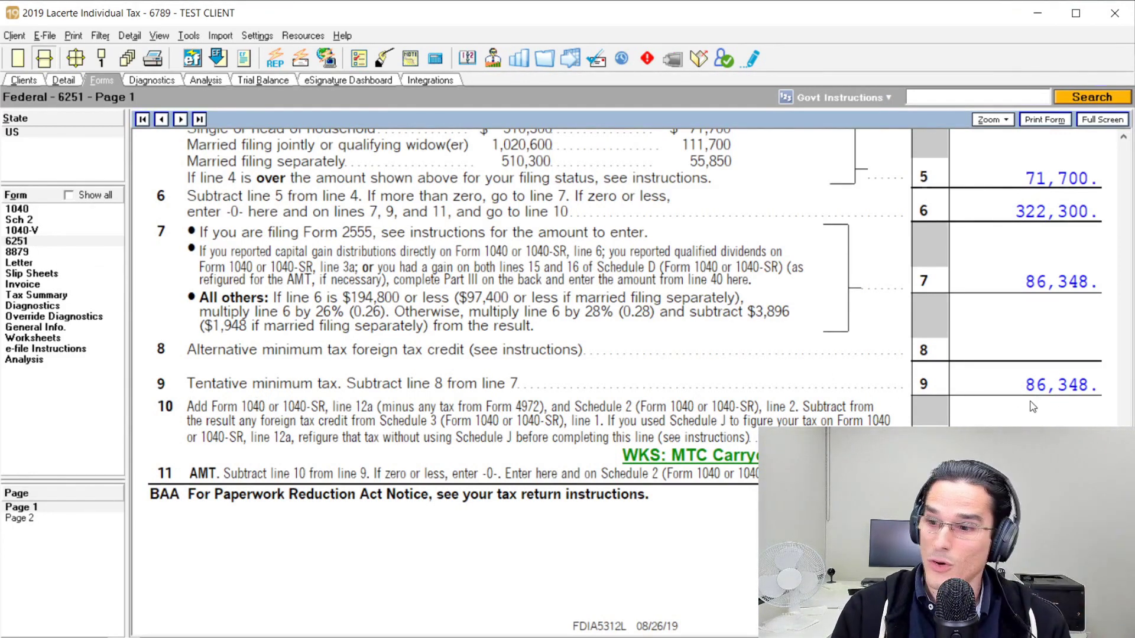
Step: Narrow the Lacerte window so Form 6251's line 10 and 11 amounts fit on screen, and review Part II
{"action": "left_click_drag", "start_coordinate": [1132, 390], "coordinate": [742, 456]}
{"action": "scroll", "coordinate": [686, 488], "scroll_direction": "down", "scroll_amount": 2}
{"action": "scroll", "coordinate": [532, 491], "scroll_direction": "up", "scroll_amount": 2}
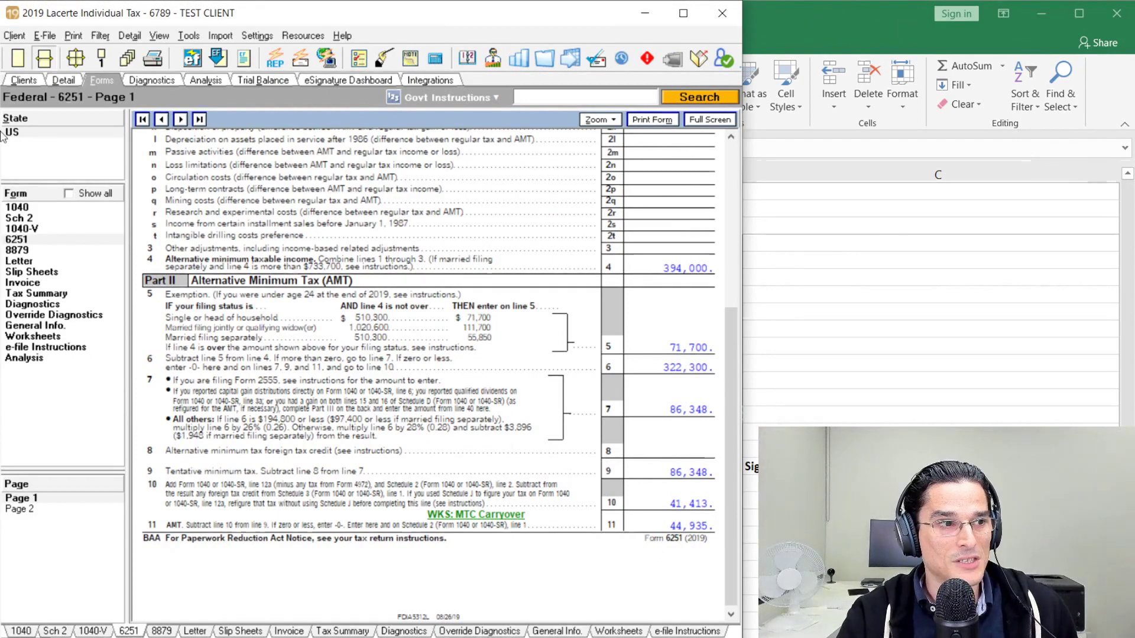
Step: Open Form 1040 and check the total payments and amount owed lines on page 2
{"action": "left_click", "coordinate": [29, 208]}
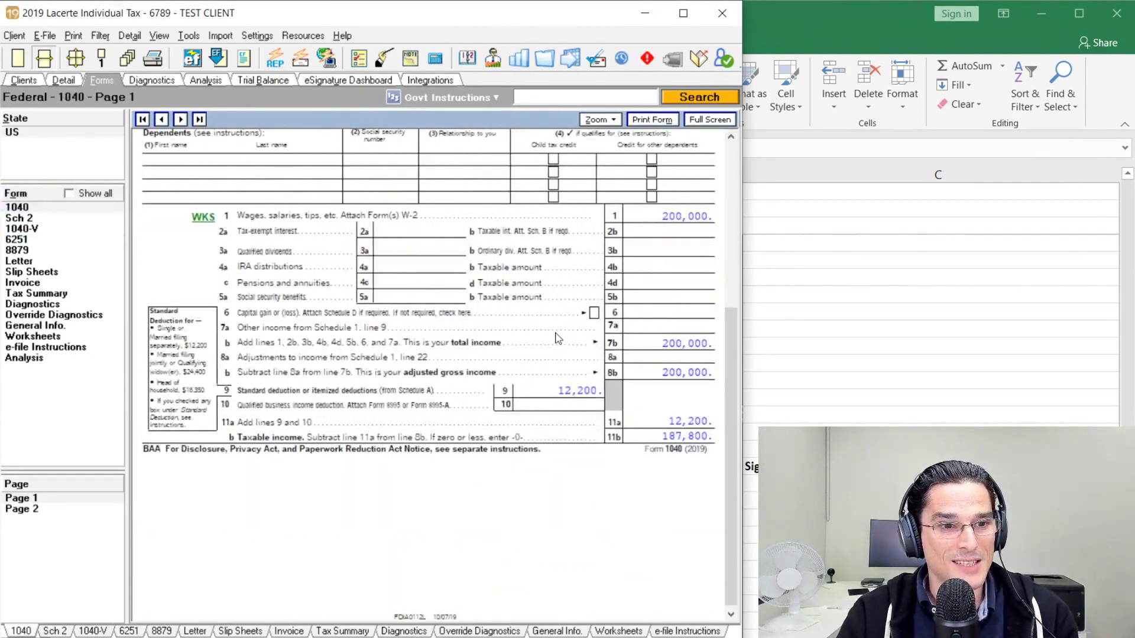
{"action": "scroll", "coordinate": [556, 338], "scroll_direction": "down", "scroll_amount": 10}
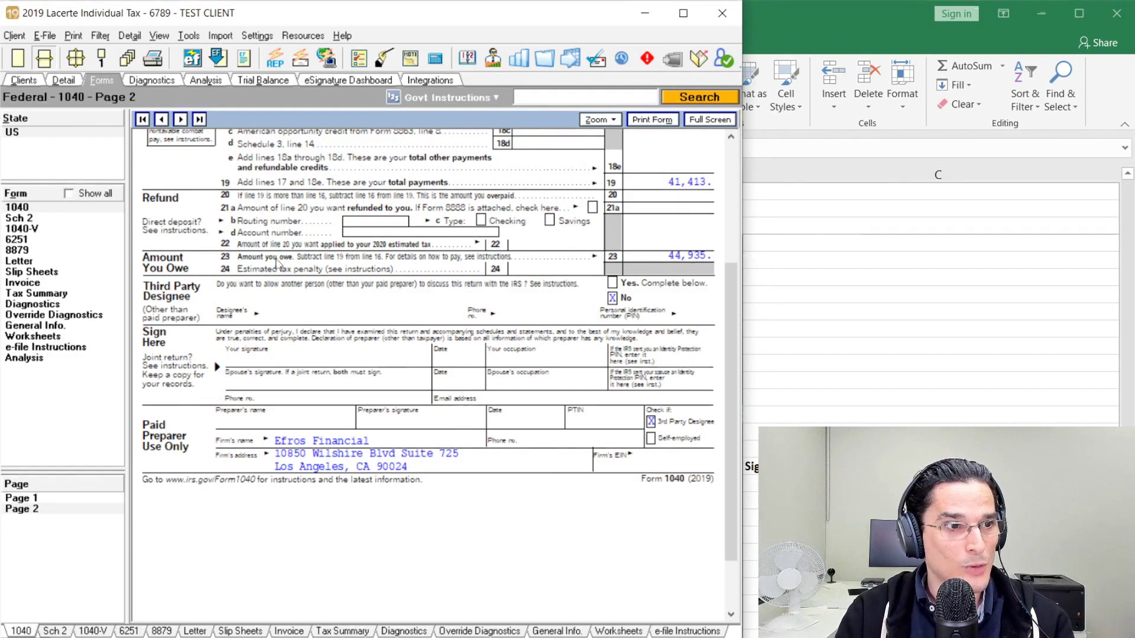
Step: Switch to the Excel workbook and review Scenario 2's additional federal income tax liability and AMT tax credit carryover rows
{"action": "key", "text": "alt+Tab"}
{"action": "left_click", "coordinate": [679, 460]}
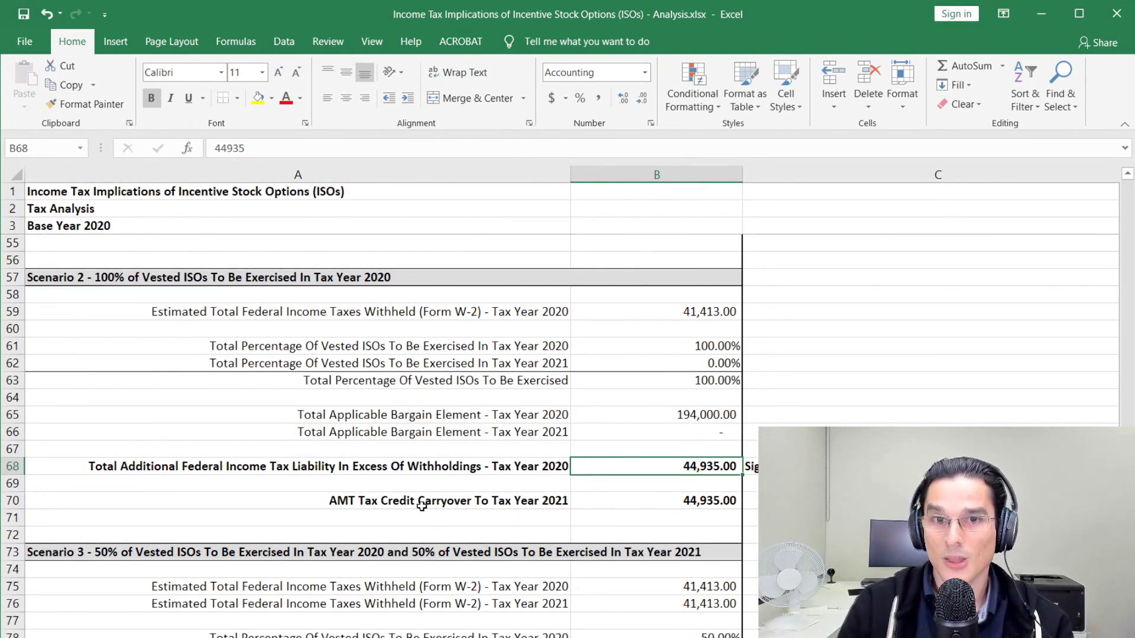
{"action": "left_click", "coordinate": [242, 464]}
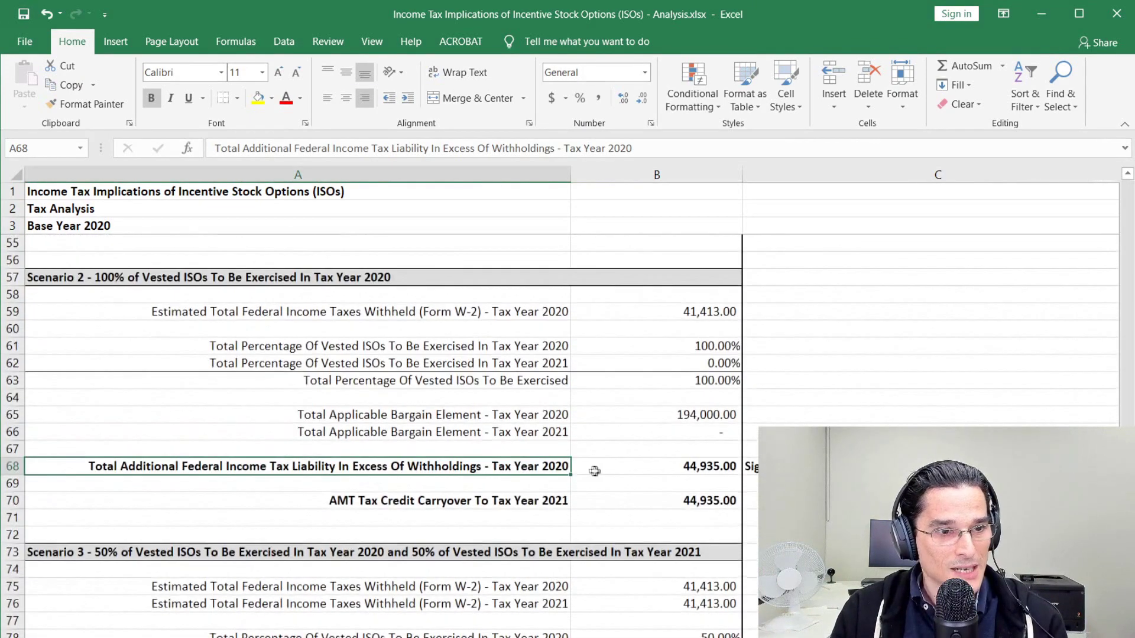
{"action": "left_click", "coordinate": [595, 472]}
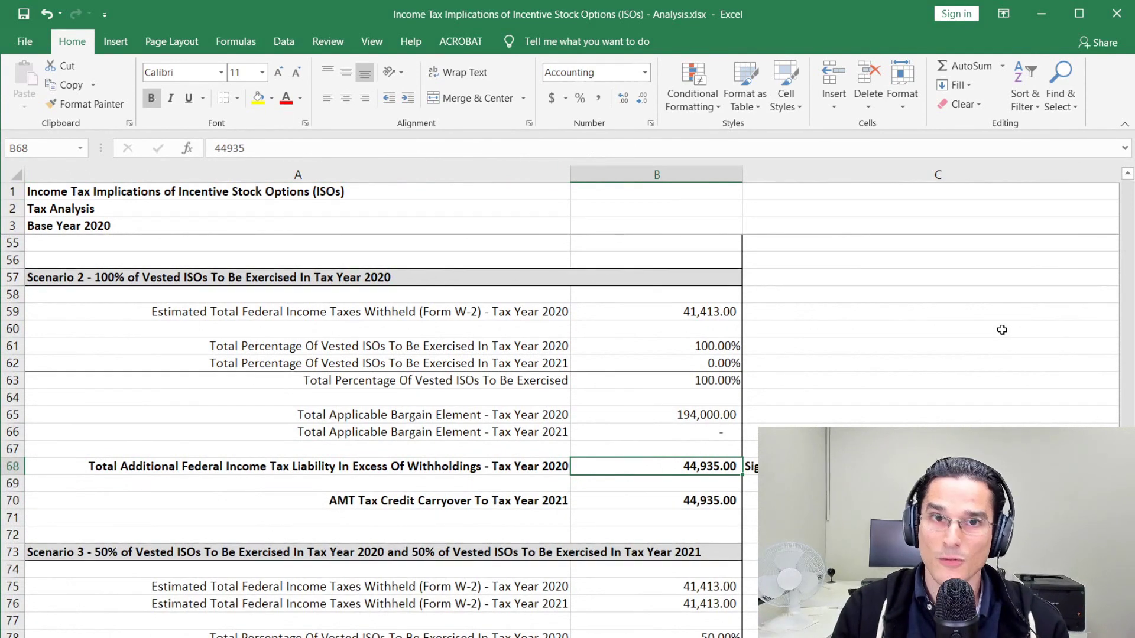
{"action": "left_click", "coordinate": [450, 505]}
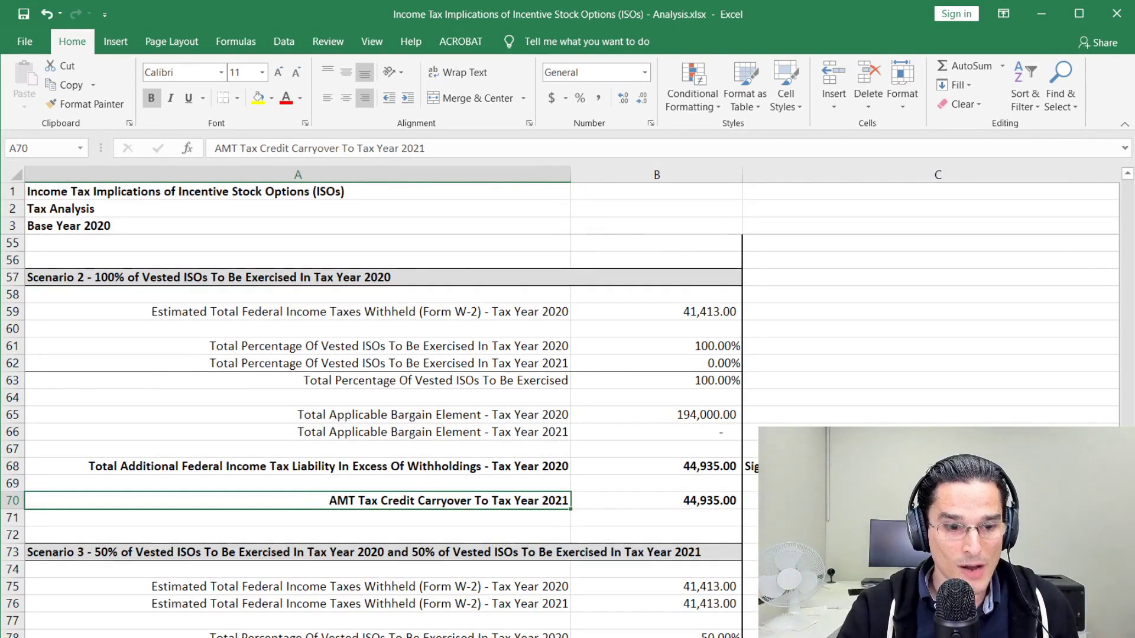
Step: Check the carryovers to 2020 on Lacerte's General Information page, and minimize Lacerte after returning to Form 1040
{"action": "key", "text": "alt+Tab"}
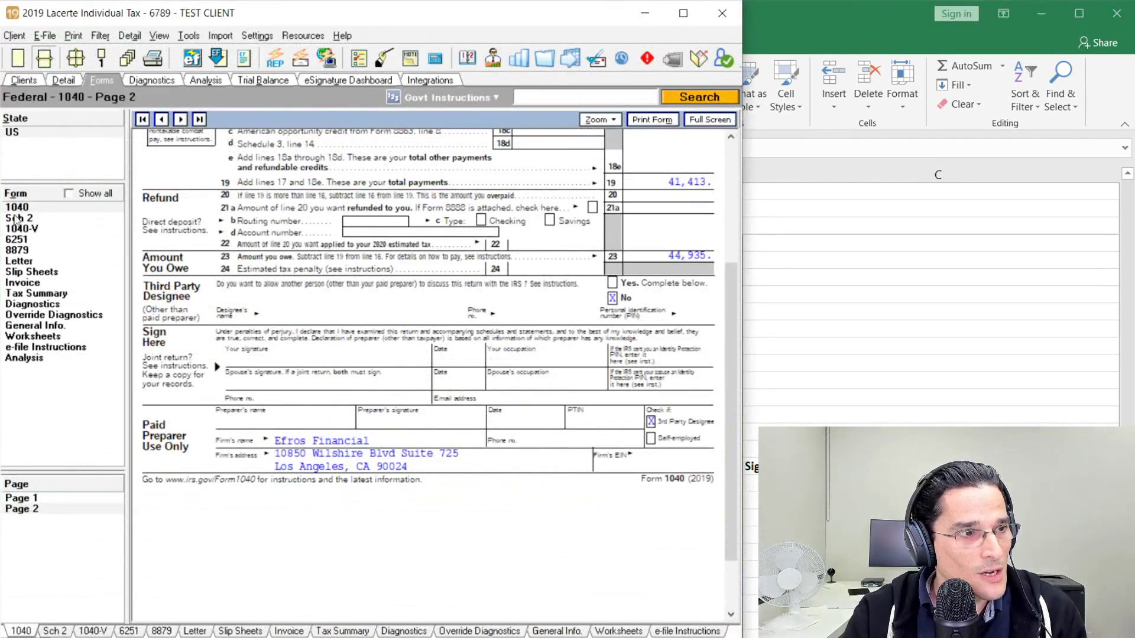
{"action": "left_click", "coordinate": [53, 325]}
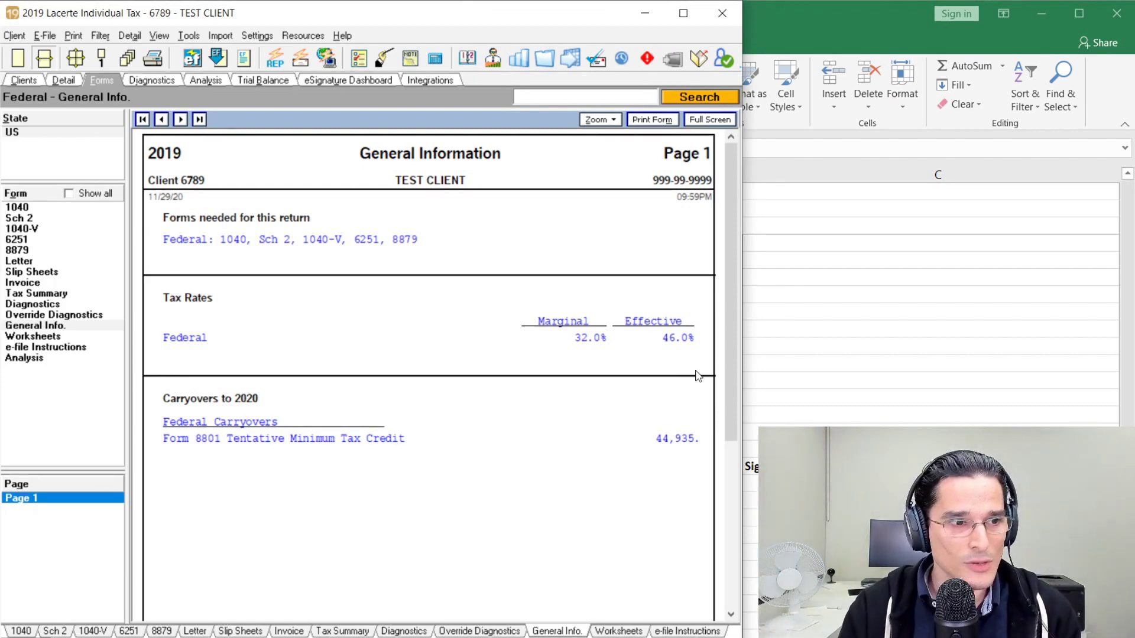
{"action": "left_click", "coordinate": [80, 206]}
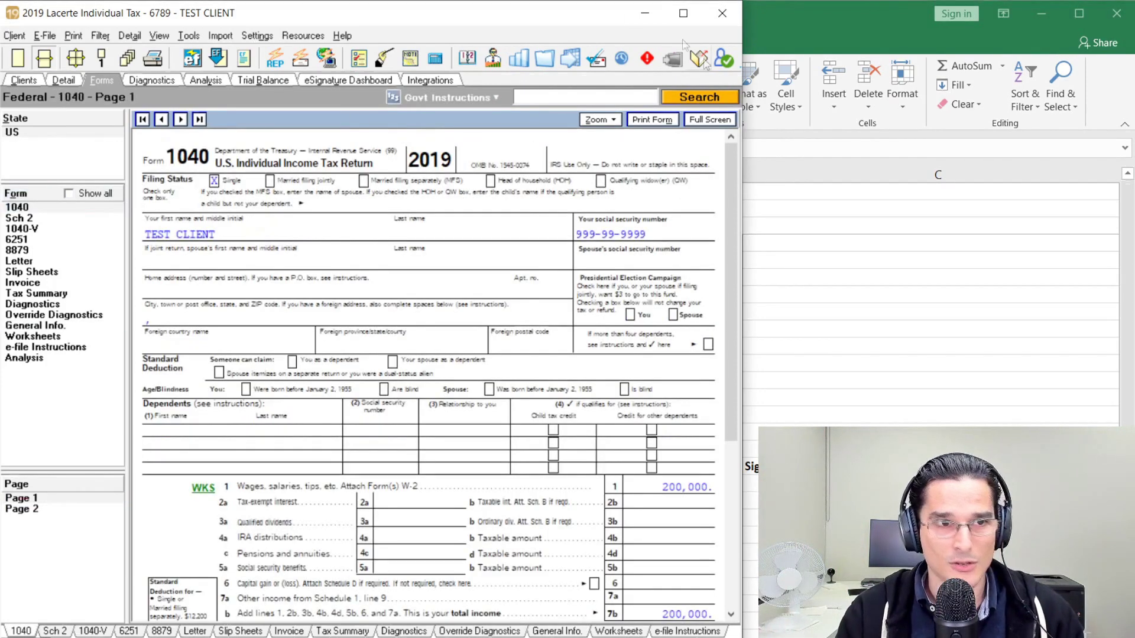
{"action": "left_click", "coordinate": [646, 13]}
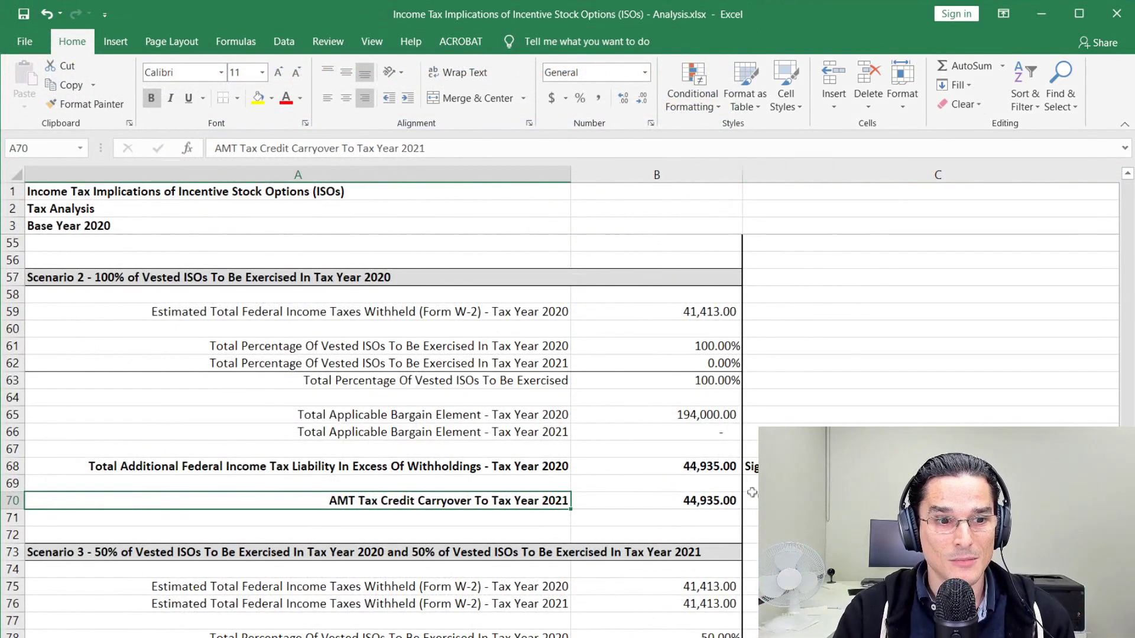
Step: Review the AMT tax credit carryover in B70 against the Scenario 2 heading for exercising 100% of vested ISOs in 2020
{"action": "key", "text": "Right"}
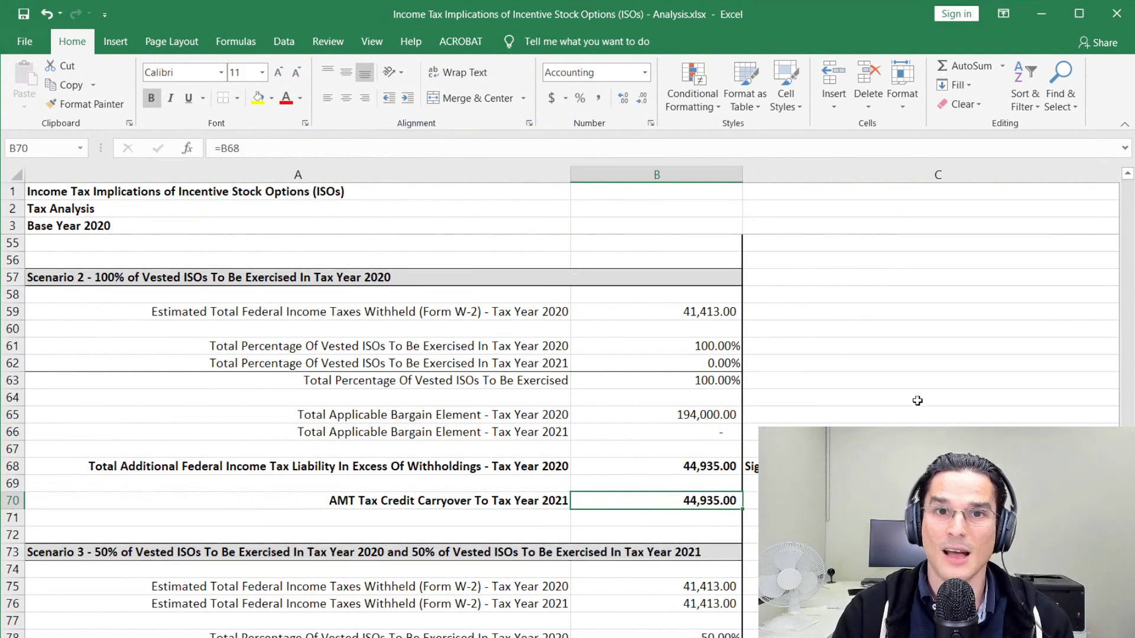
{"action": "scroll", "coordinate": [918, 399], "scroll_direction": "down", "scroll_amount": 1}
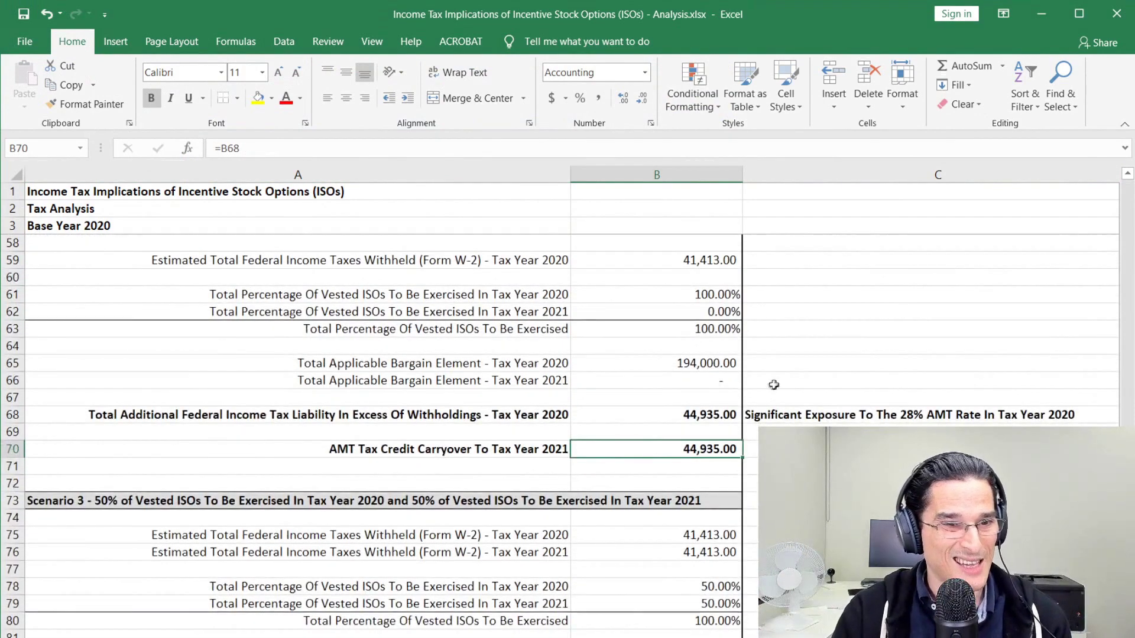
{"action": "scroll", "coordinate": [773, 384], "scroll_direction": "up", "scroll_amount": 2}
{"action": "left_click", "coordinate": [290, 324]}
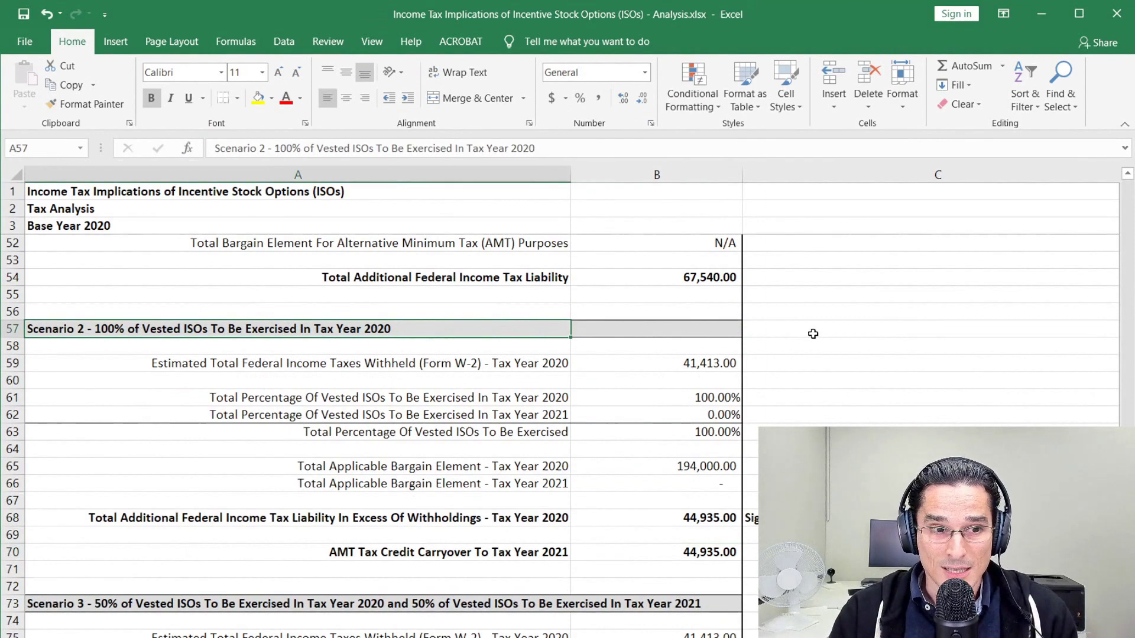
{"action": "scroll", "coordinate": [804, 342], "scroll_direction": "down", "scroll_amount": 2}
{"action": "left_click", "coordinate": [680, 501]}
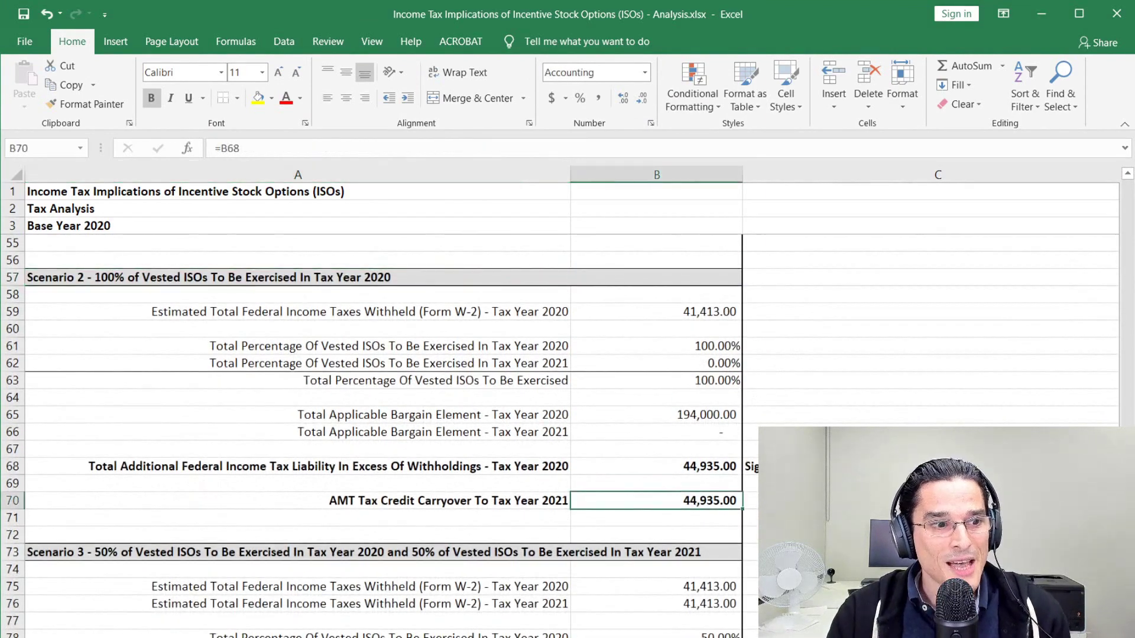
Step: Check Scenario 2's additional tax liability in B68 and the adjacent 28% AMT rate exposure note in C68
{"action": "left_click", "coordinate": [685, 413]}
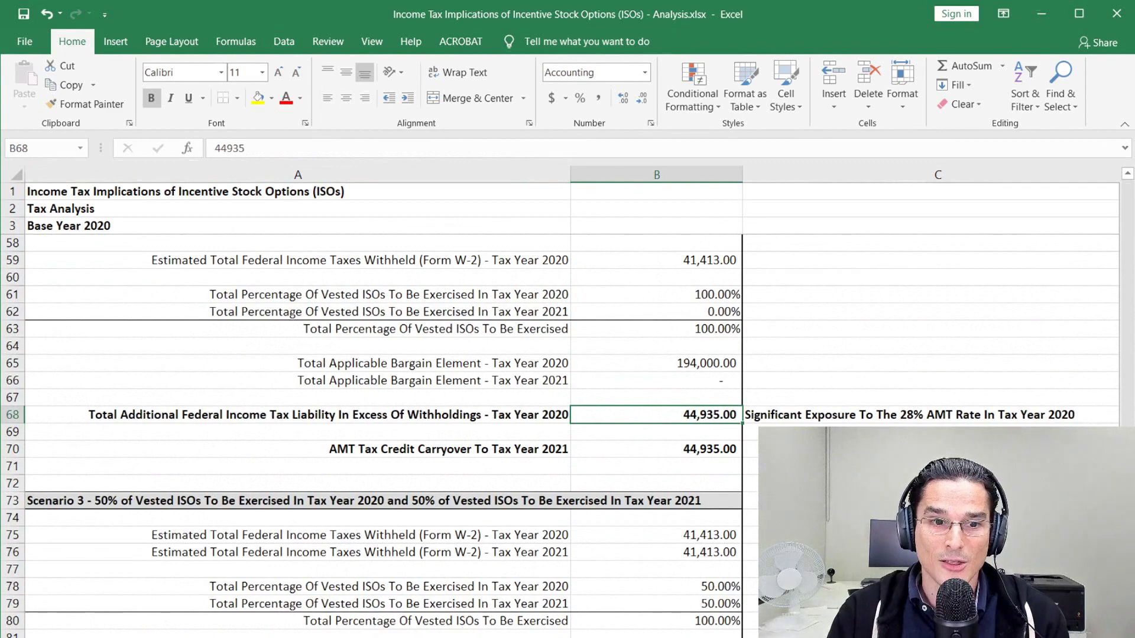
{"action": "left_click", "coordinate": [773, 413]}
{"action": "scroll", "coordinate": [772, 414], "scroll_direction": "down", "scroll_amount": 2}
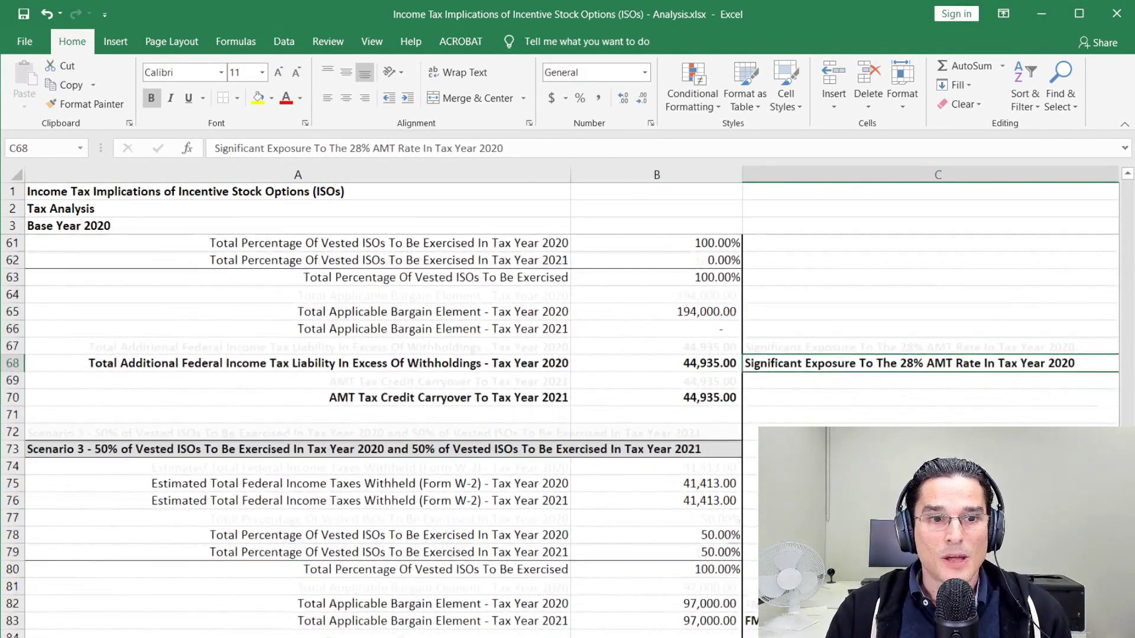
{"action": "scroll", "coordinate": [946, 379], "scroll_direction": "up", "scroll_amount": 1}
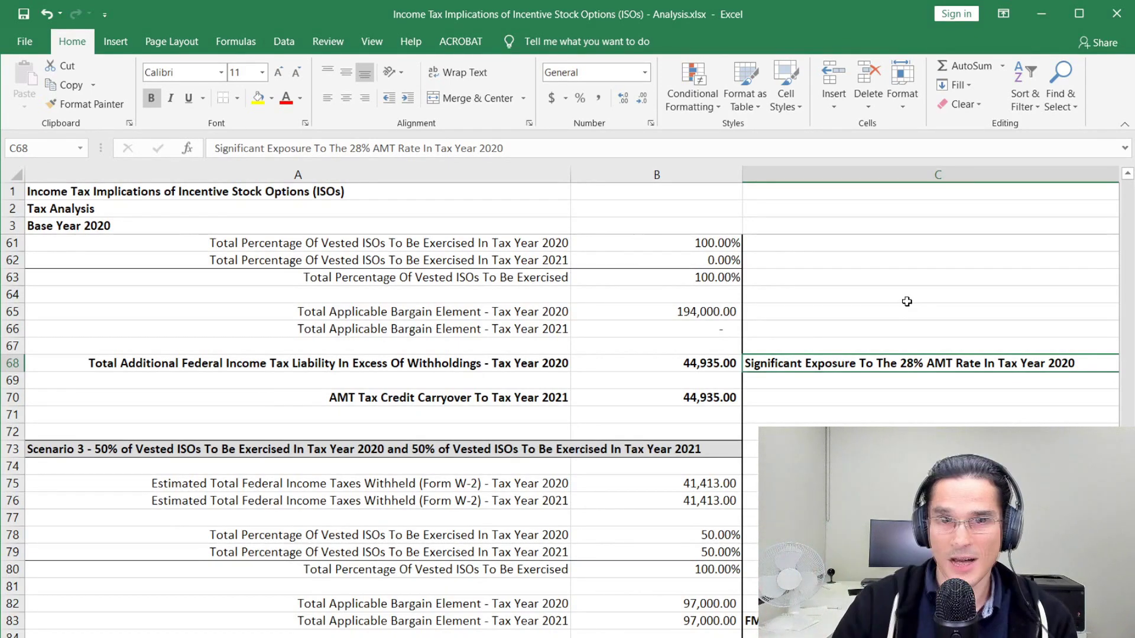
Step: Select the Scenario 3 heading in A73 and bring the full Scenario 3 section into view for review
{"action": "left_click", "coordinate": [296, 449]}
{"action": "scroll", "coordinate": [296, 449], "scroll_direction": "up", "scroll_amount": 2}
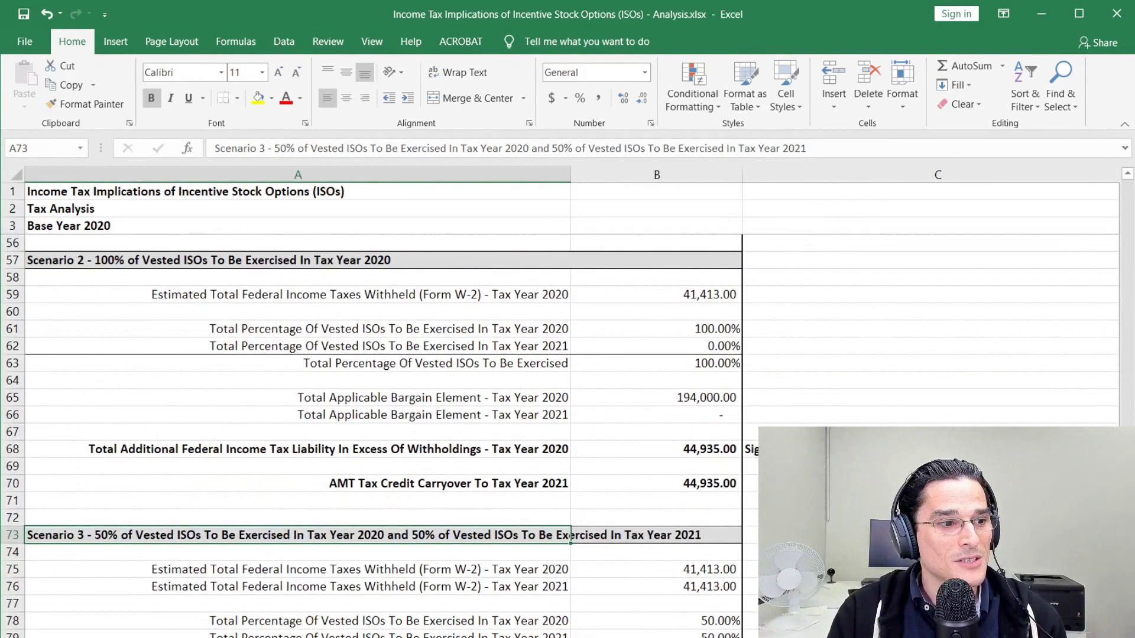
{"action": "scroll", "coordinate": [516, 414], "scroll_direction": "down", "scroll_amount": 5}
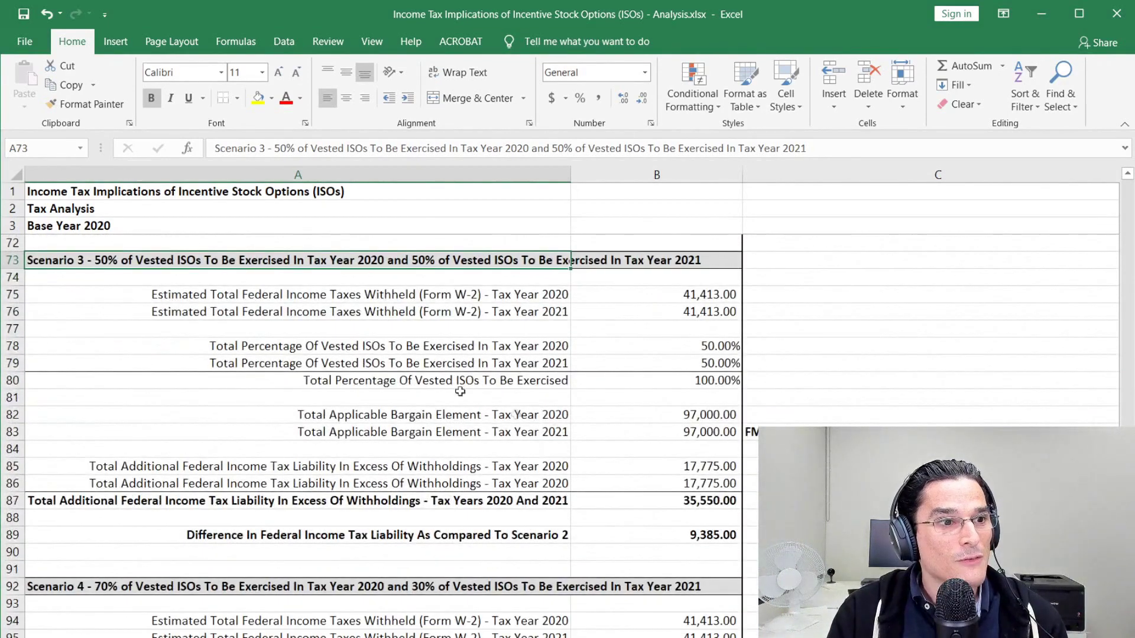